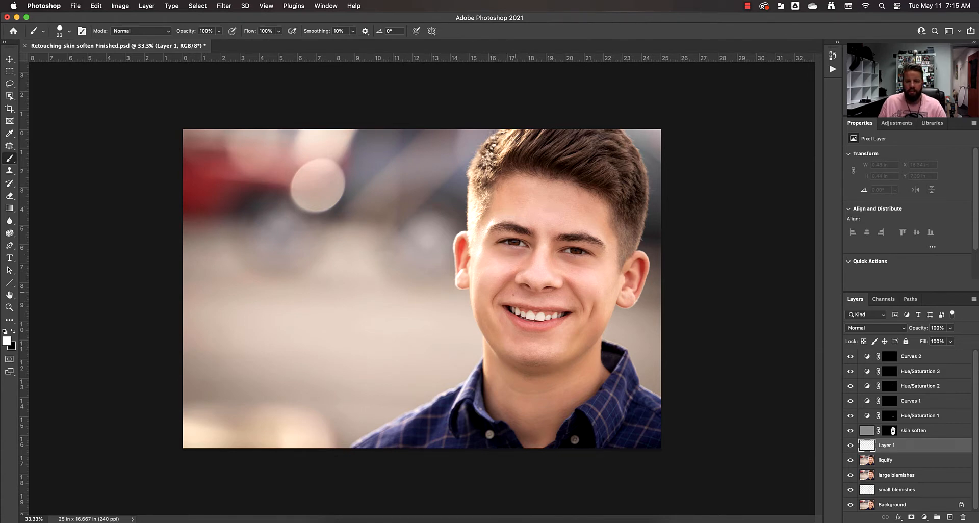
pyautogui.moveTo(533, 281); pyautogui.dragTo(542, 289)
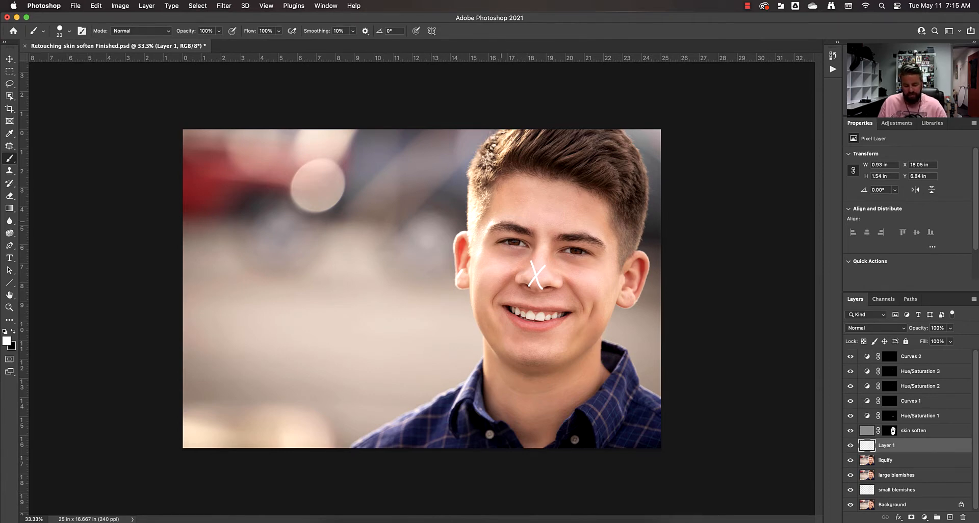
pyautogui.press('super+z')
pyautogui.press('super+z')
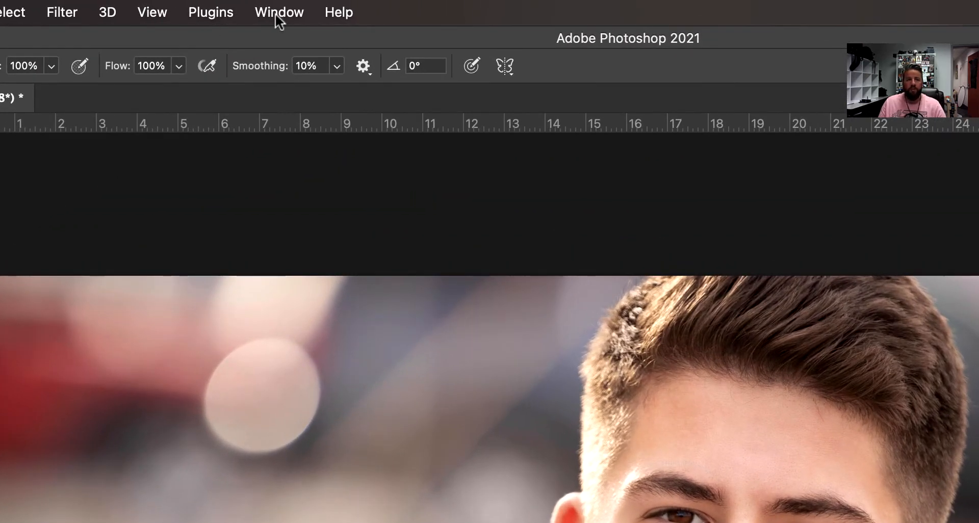
# Step: Show the Actions panel and leave it expanded
pyautogui.click(278, 13)
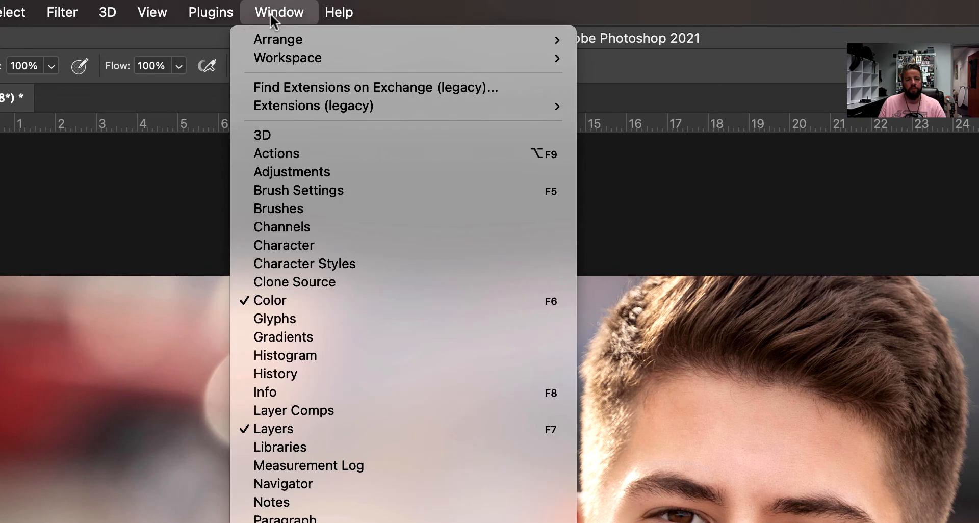
pyautogui.click(311, 153)
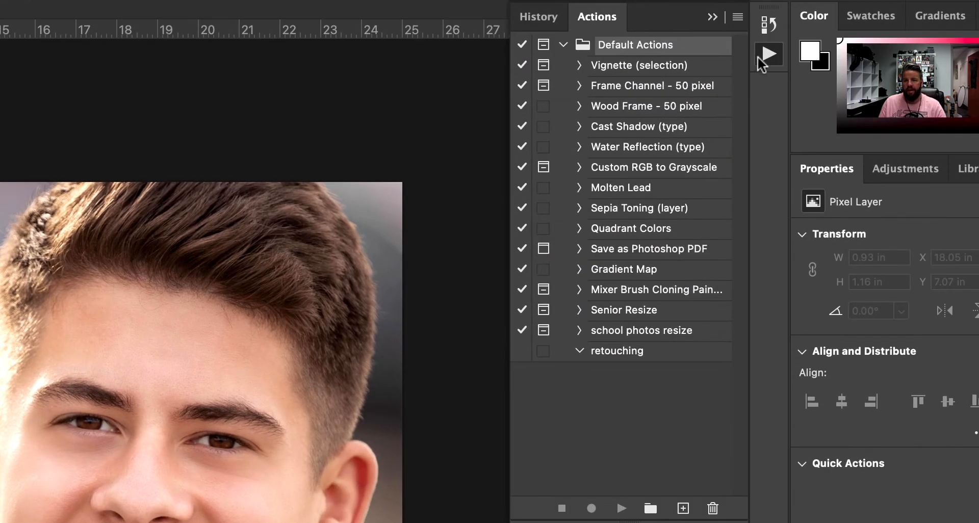
pyautogui.click(768, 53)
pyautogui.click(772, 57)
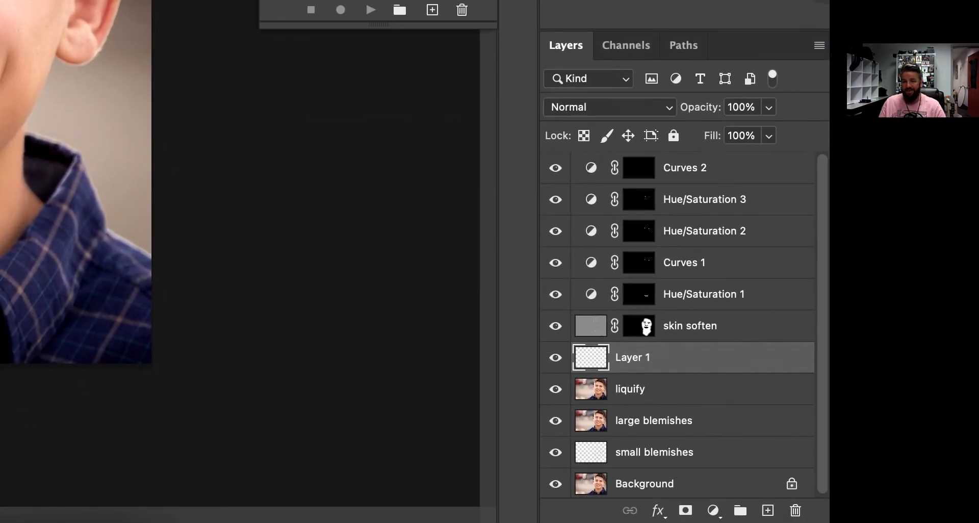
# Step: Delete all layers above the Background, from Curves 2 down to small blemishes
pyautogui.click(691, 176)
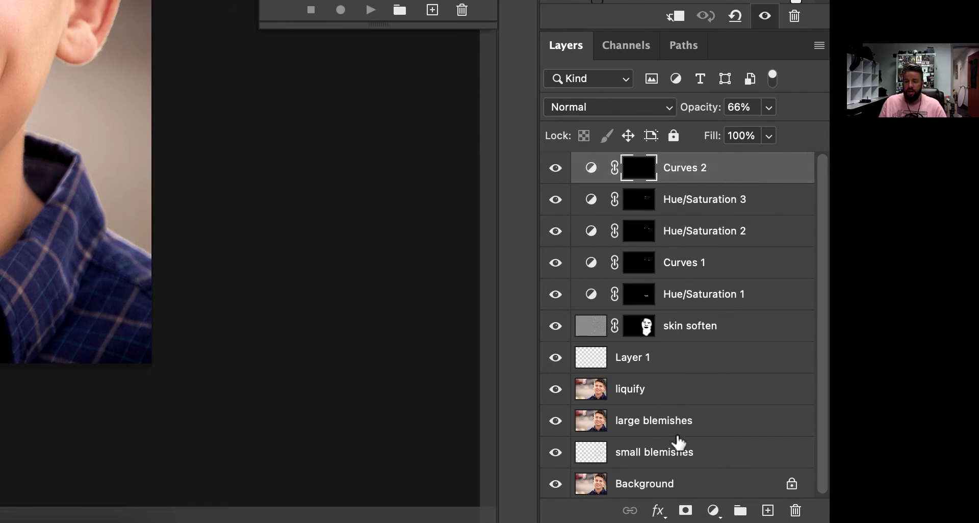
pyautogui.keyDown('shift'); pyautogui.click(692, 458); pyautogui.keyUp('shift')
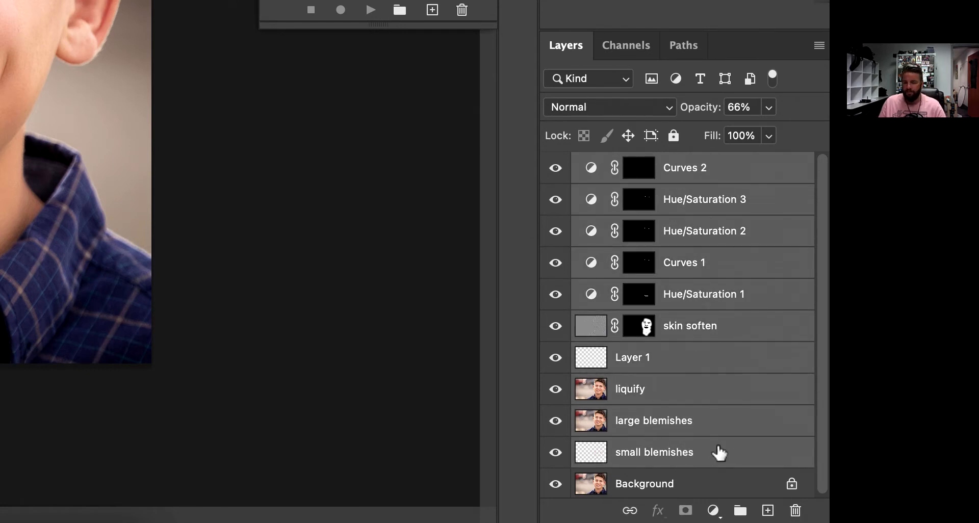
pyautogui.moveTo(759, 453); pyautogui.dragTo(796, 511)
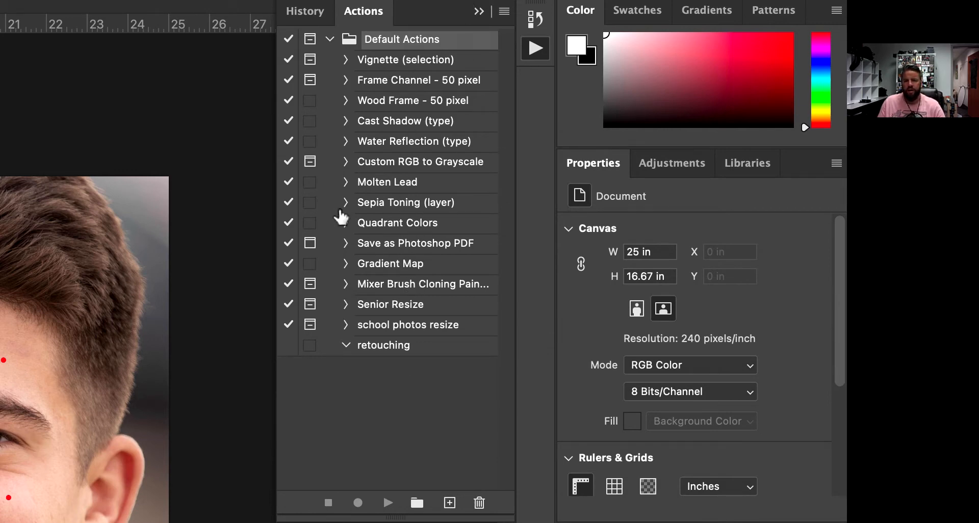
# Step: Create a new action set named My Actions
pyautogui.click(504, 12)
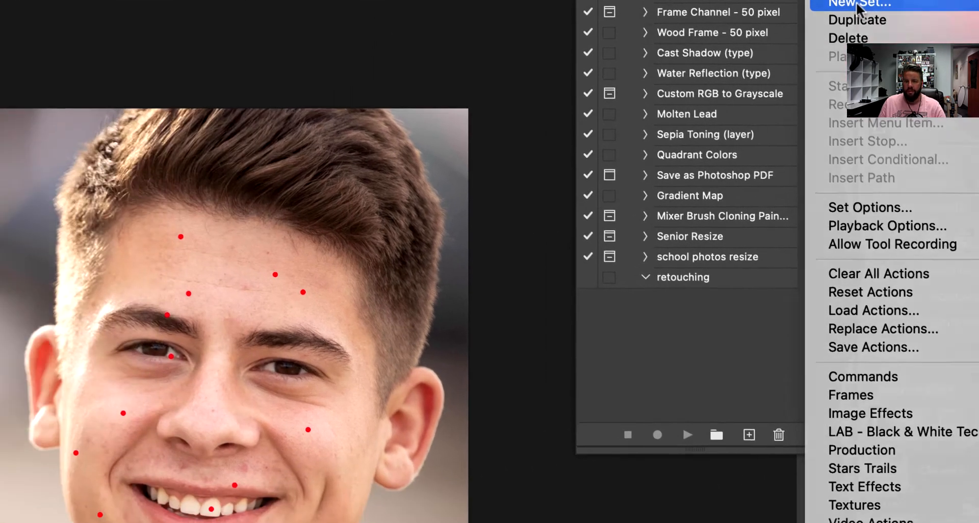
pyautogui.click(567, 71)
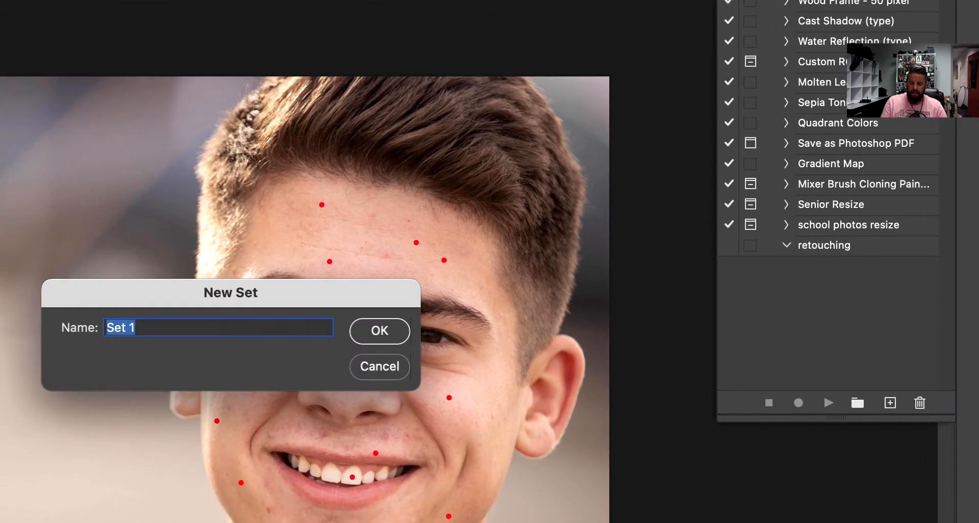
pyautogui.write('MY Acti')
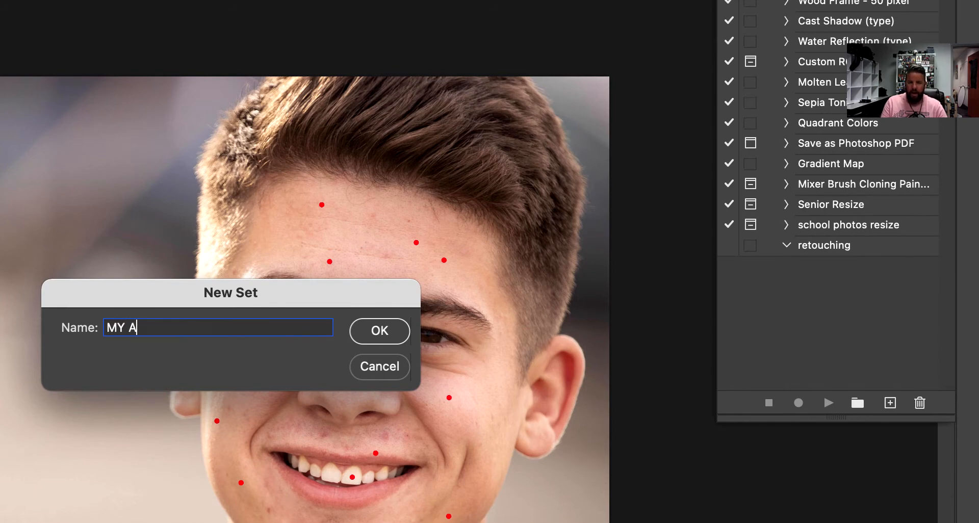
pyautogui.press('BackSpace')
pyautogui.press('BackSpace')
pyautogui.press('BackSpace')
pyautogui.press('BackSpace')
pyautogui.press('BackSpace')
pyautogui.press('BackSpace')
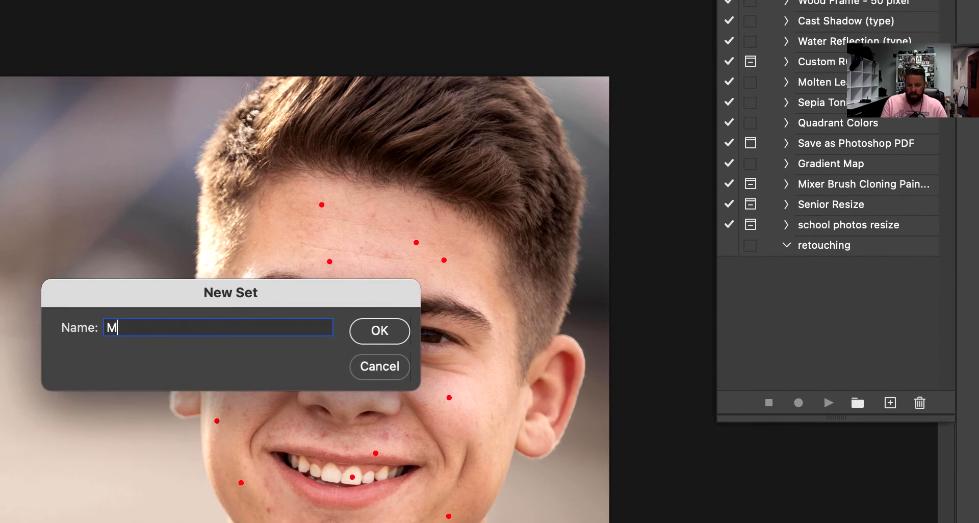
pyautogui.write('y.')
pyautogui.press('BackSpace')
pyautogui.write('Actions')
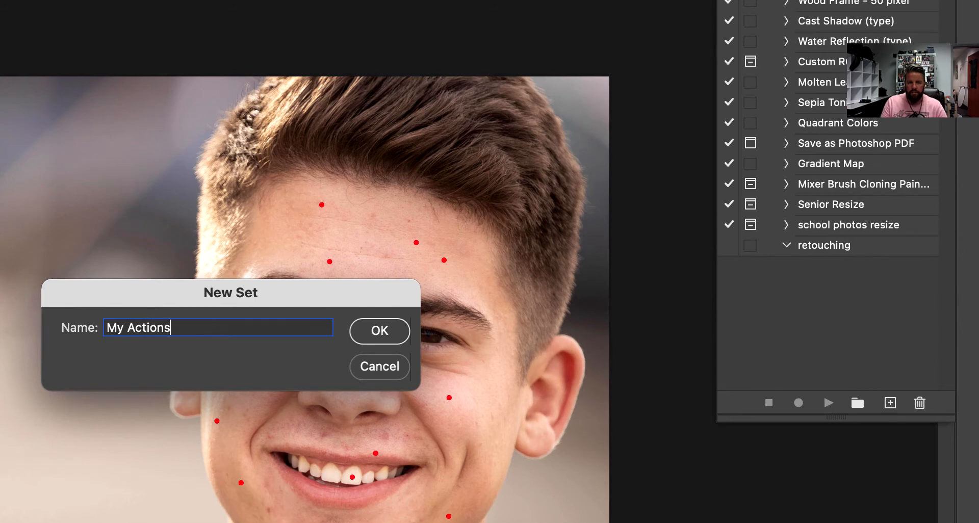
pyautogui.press('Return')
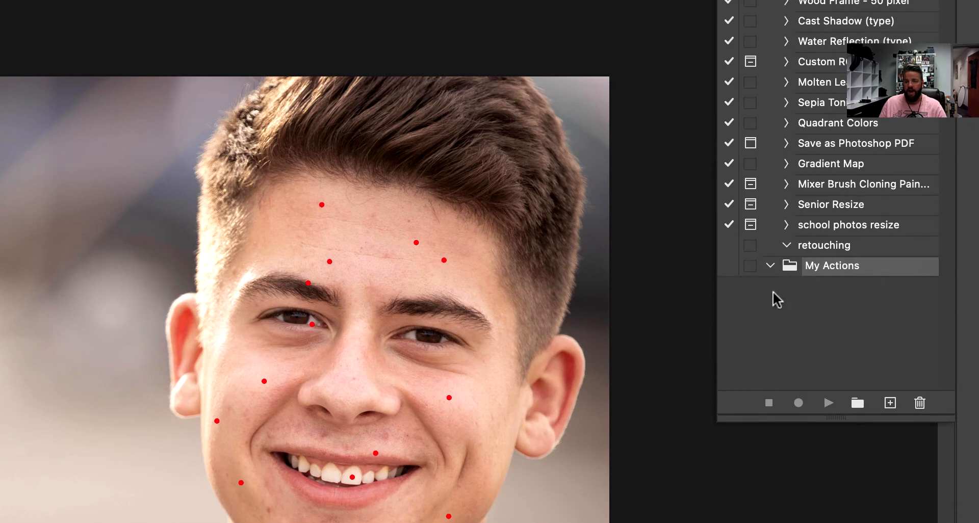
# Step: Set up a new action named Retouching in the My Actions set, with F4 as its function key and no modifier
pyautogui.click(889, 404)
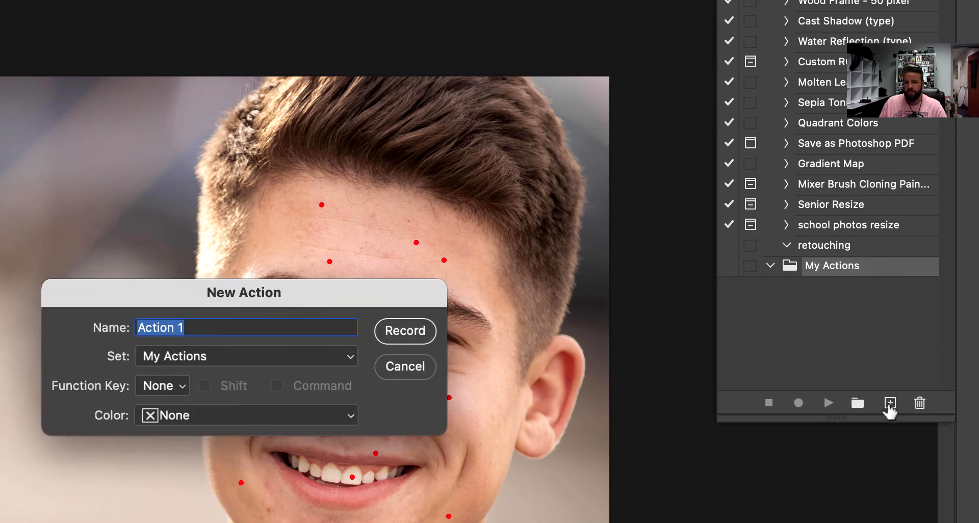
pyautogui.write('R')
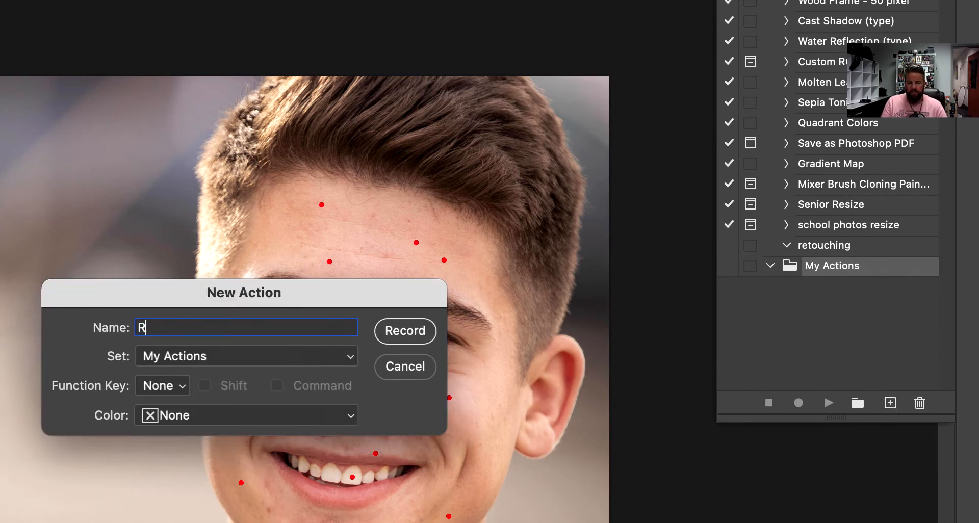
pyautogui.write('etouching')
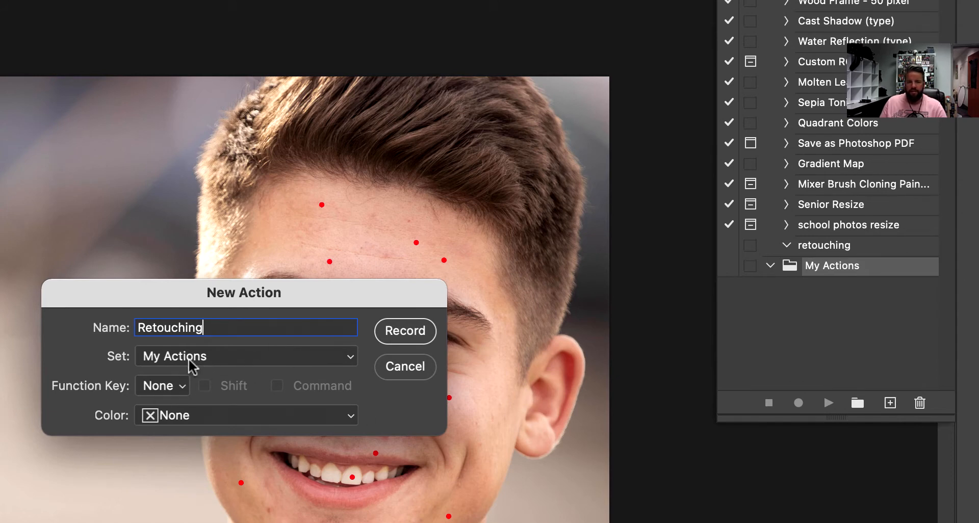
pyautogui.click(158, 387)
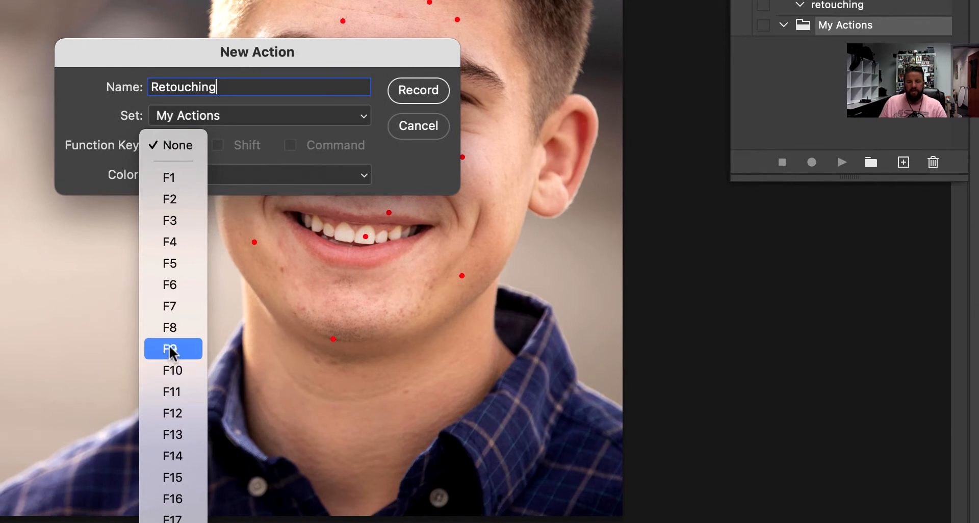
pyautogui.click(168, 249)
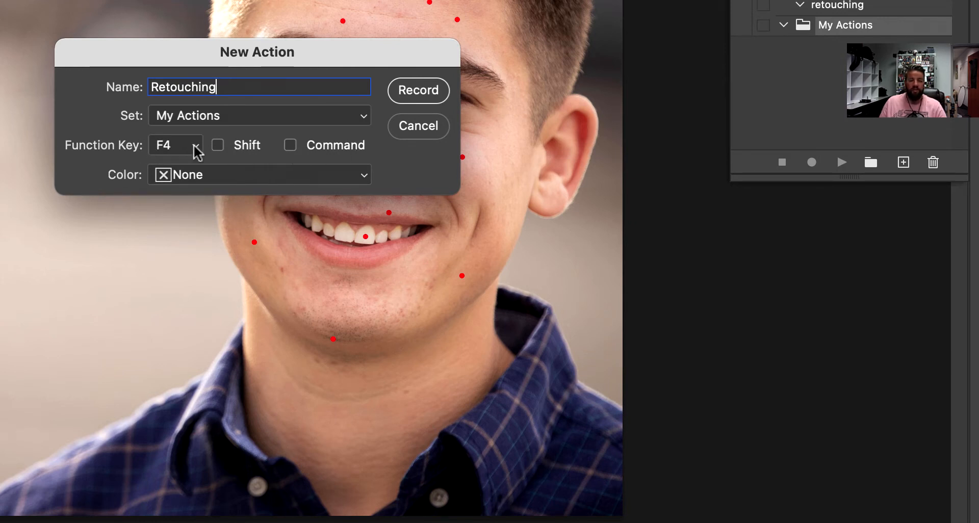
pyautogui.click(218, 147)
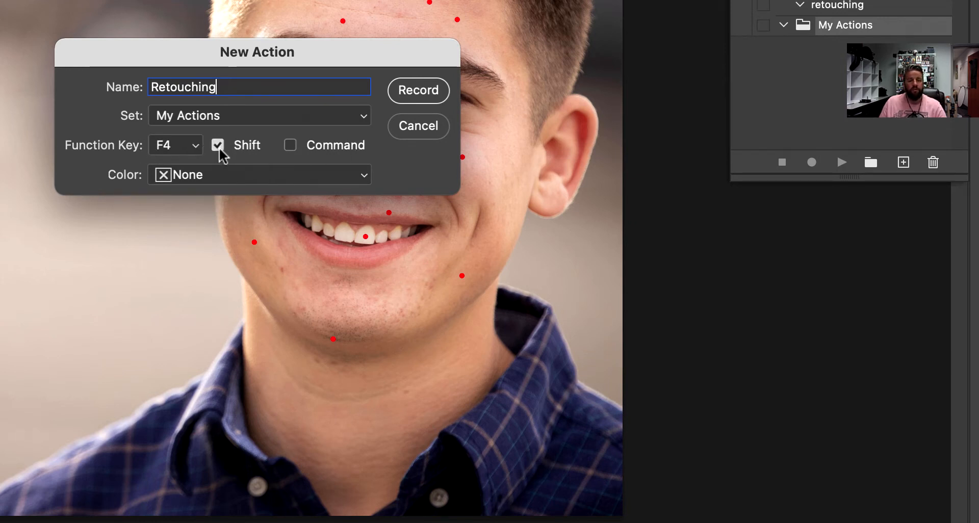
pyautogui.click(219, 147)
pyautogui.click(291, 146)
pyautogui.click(293, 145)
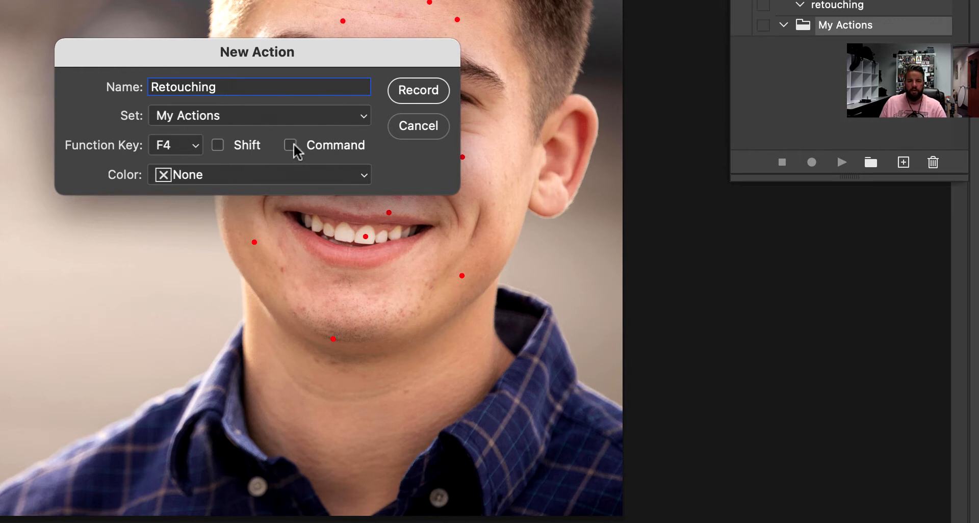
# Step: Assign the color Red to the Retouching action and start recording it, accepting the override of the Paste shortcut
pyautogui.click(188, 174)
pyautogui.click(189, 205)
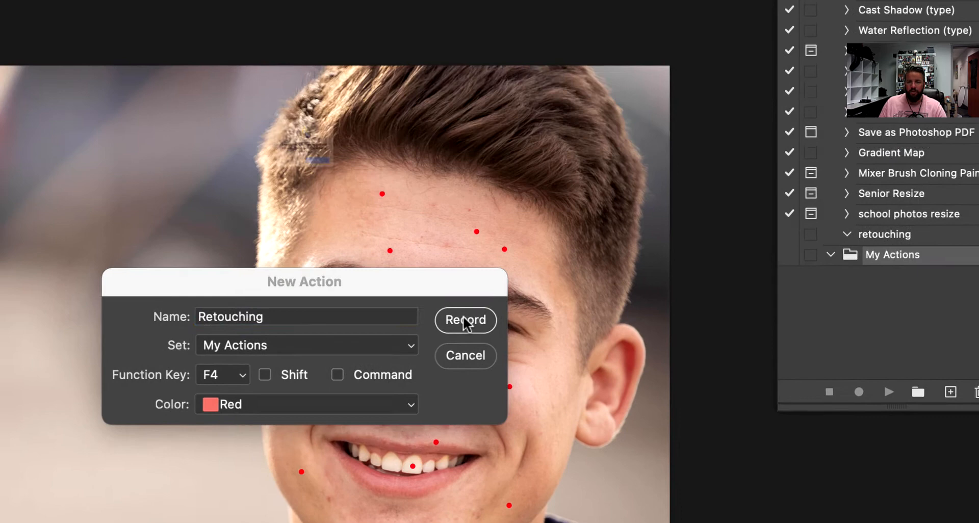
pyautogui.click(415, 90)
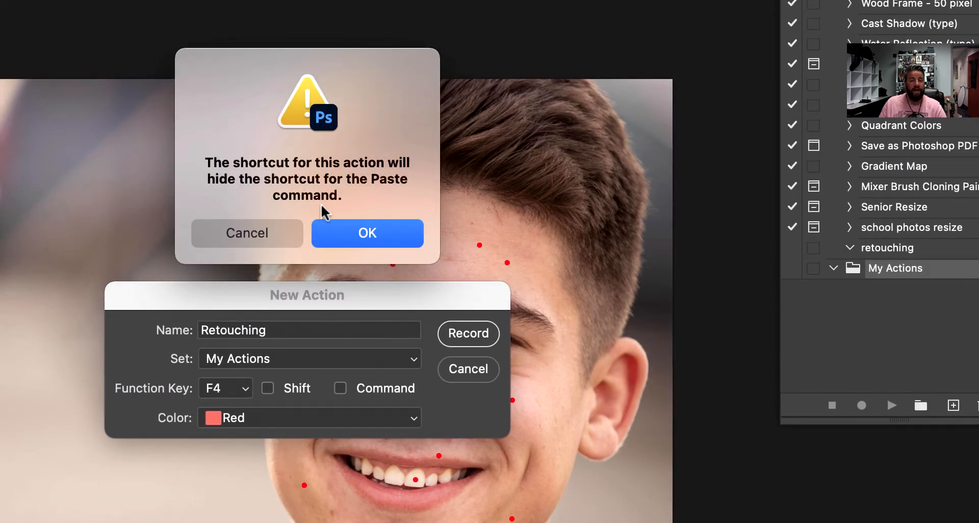
pyautogui.click(365, 236)
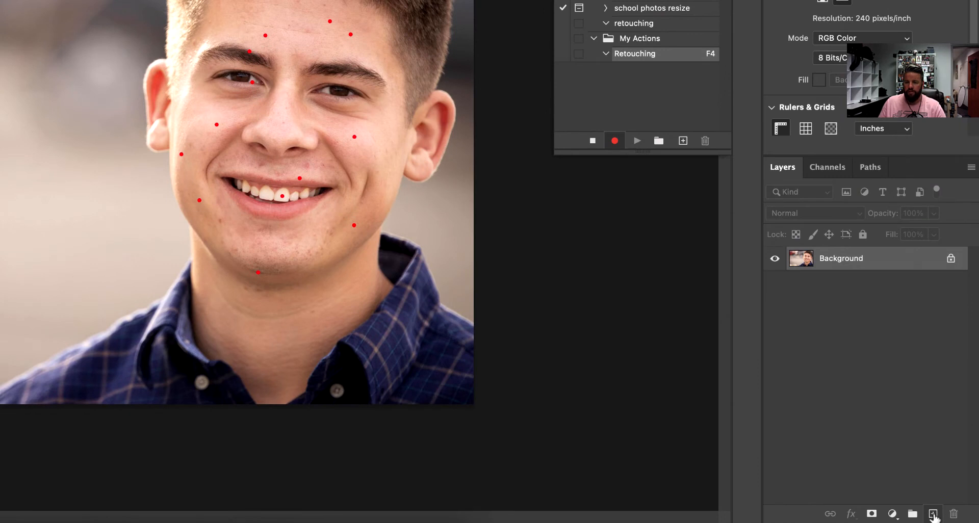
# Step: Add a new layer above the Background and name it small blemishes
pyautogui.click(933, 514)
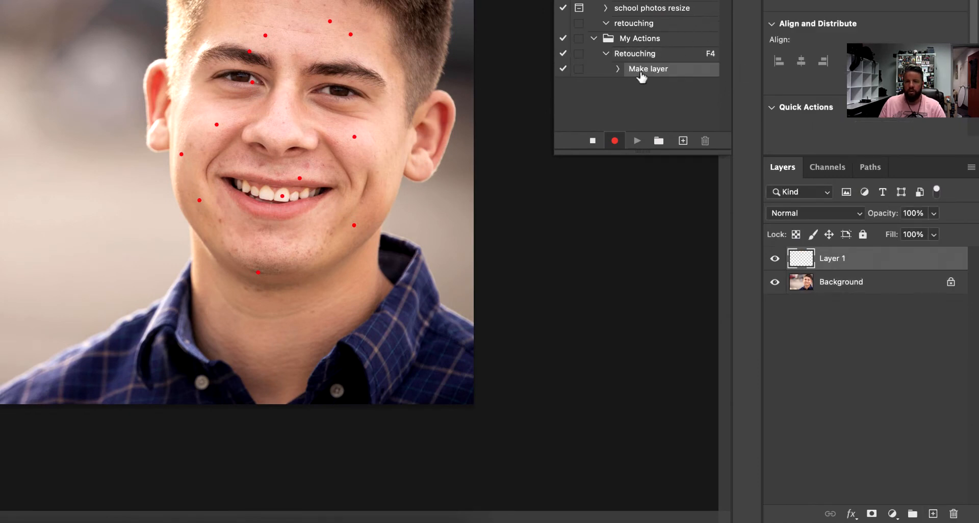
pyautogui.doubleClick(835, 260)
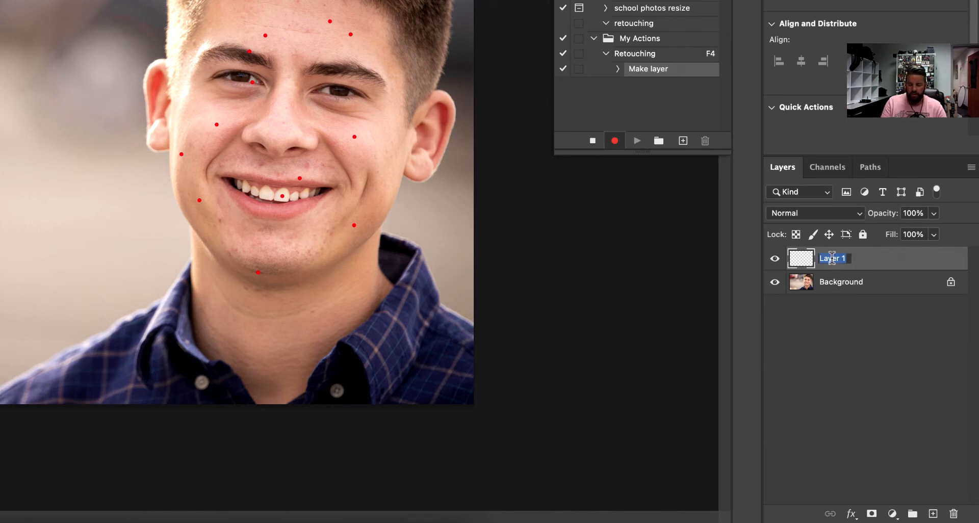
pyautogui.write('small')
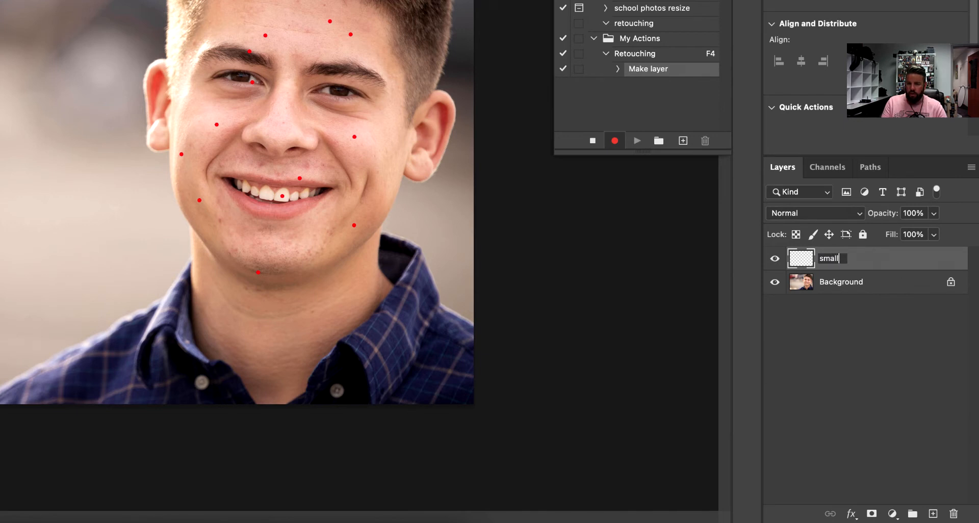
pyautogui.write(' blemishes')
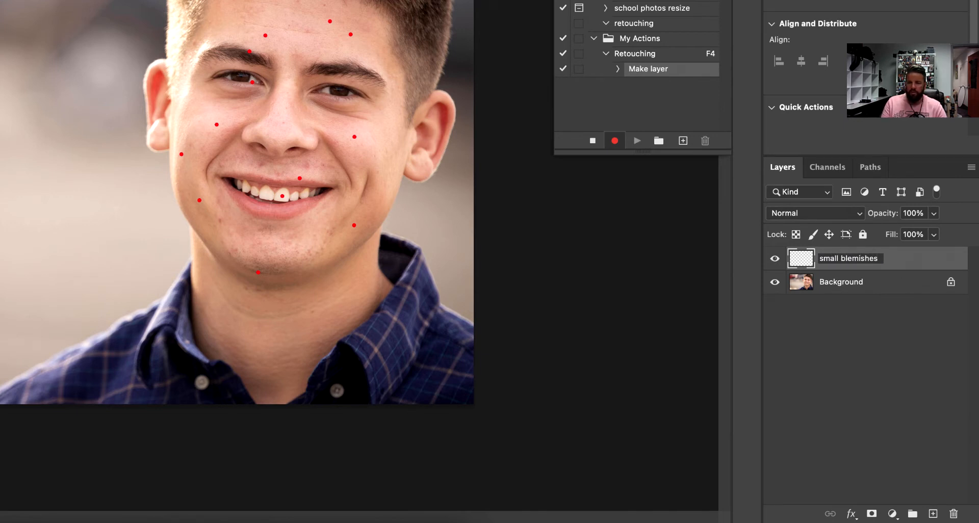
pyautogui.press('Return')
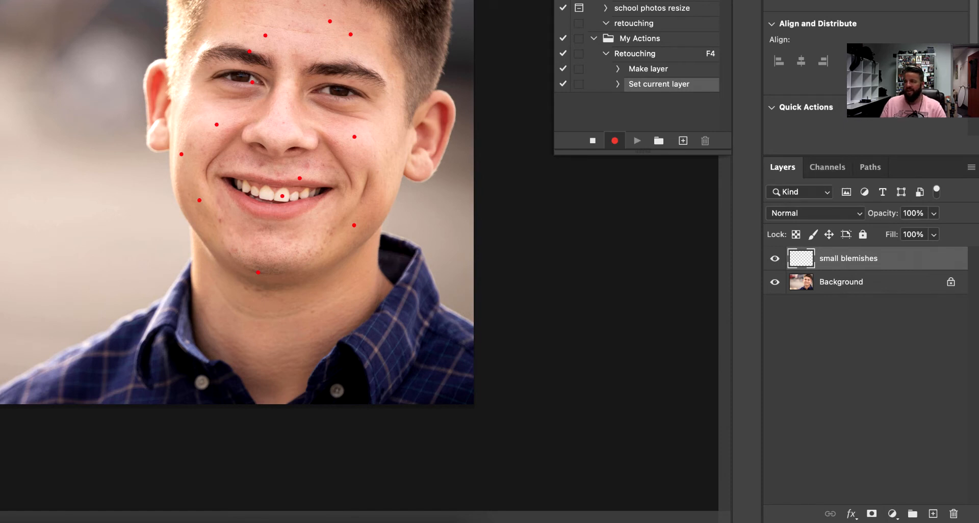
pyautogui.hotkey('alt', 'F9')
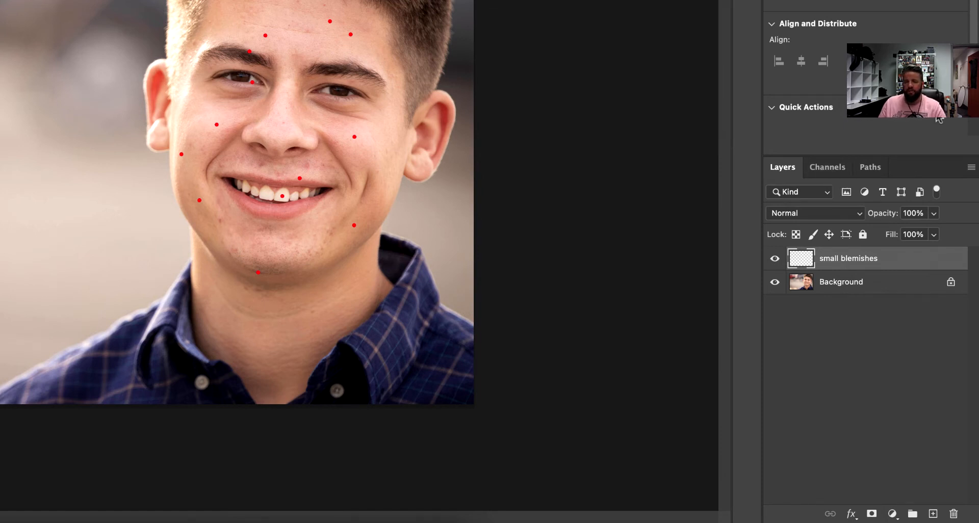
pyautogui.hotkey('alt', 'F9')
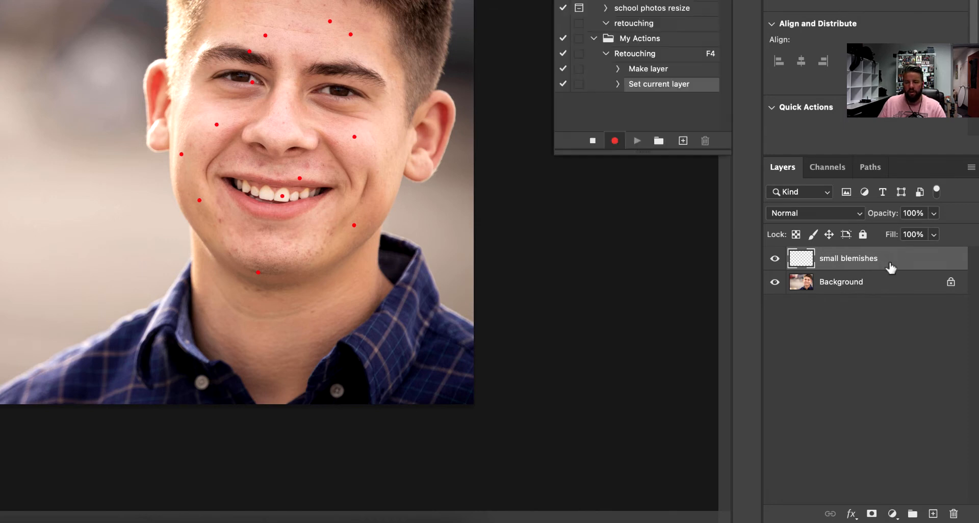
# Step: Add a Hue/Saturation adjustment layer above small blemishes, with the Yellows' saturation at -45 and lightness at +13
pyautogui.click(892, 514)
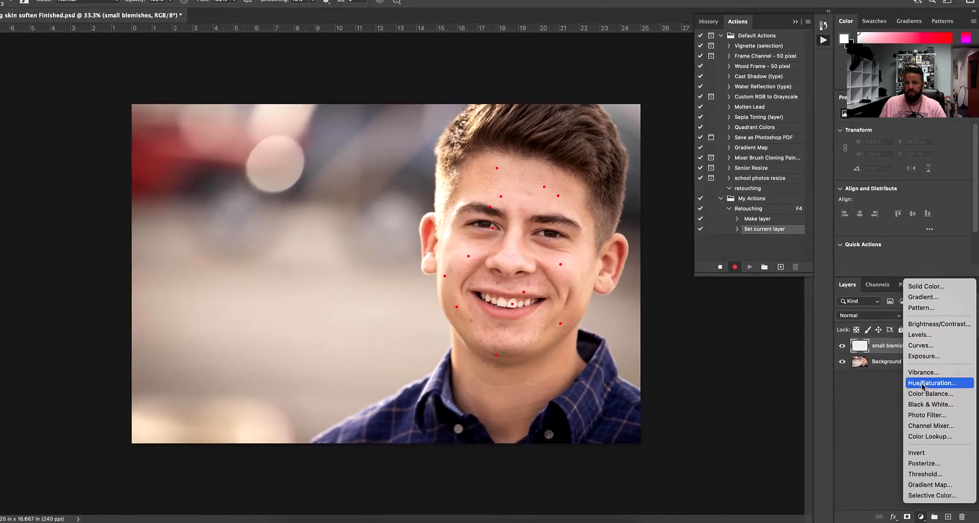
pyautogui.click(900, 325)
pyautogui.click(913, 168)
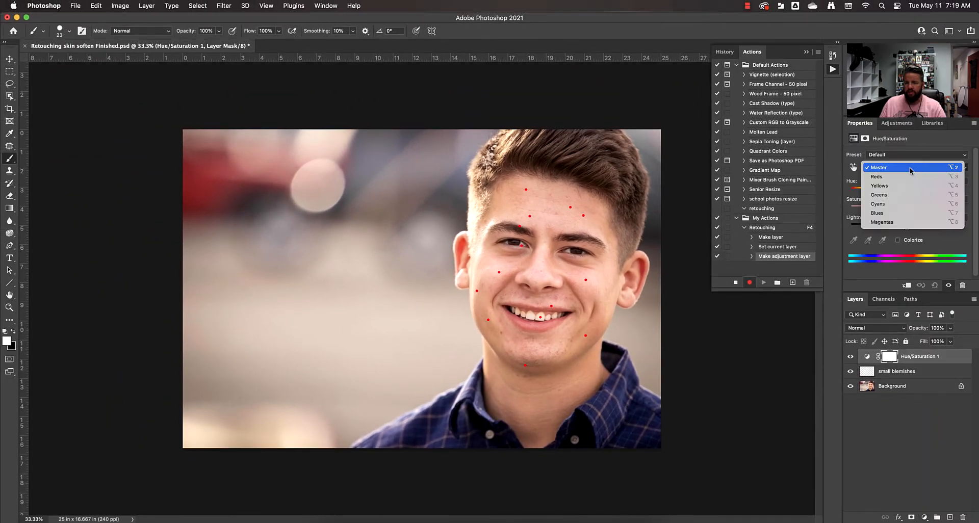
pyautogui.click(903, 187)
pyautogui.moveTo(907, 210); pyautogui.dragTo(883, 212)
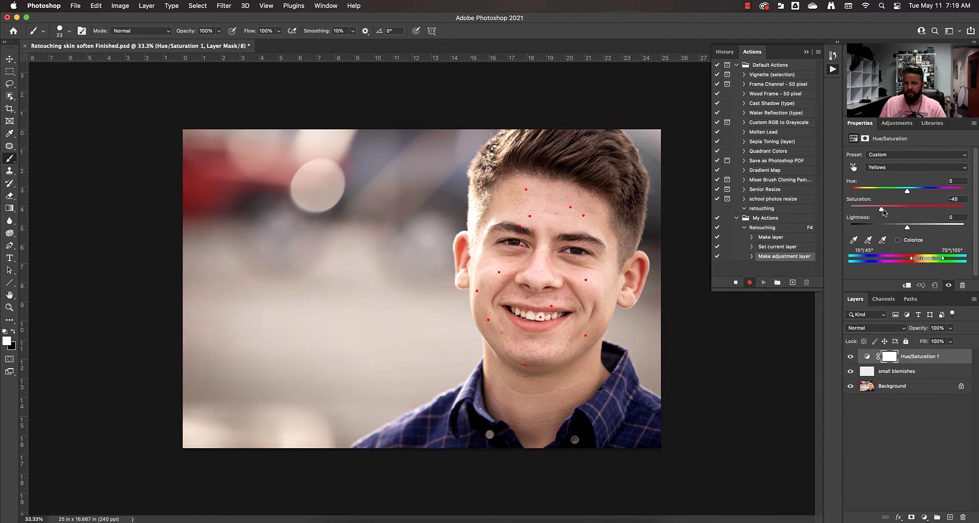
pyautogui.click(915, 227)
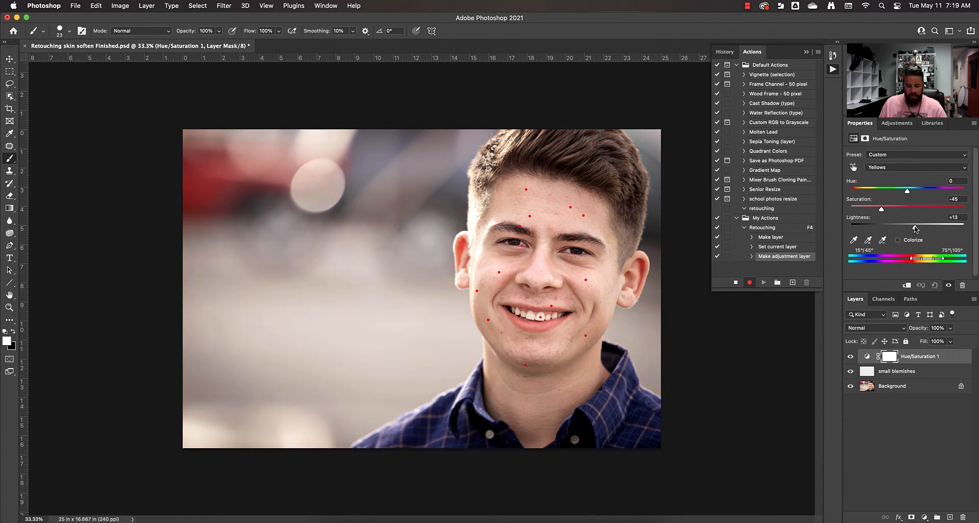
# Step: Invert the Hue/Saturation layer's mask to black and rename the layer whiten teeth
pyautogui.press('super+i')
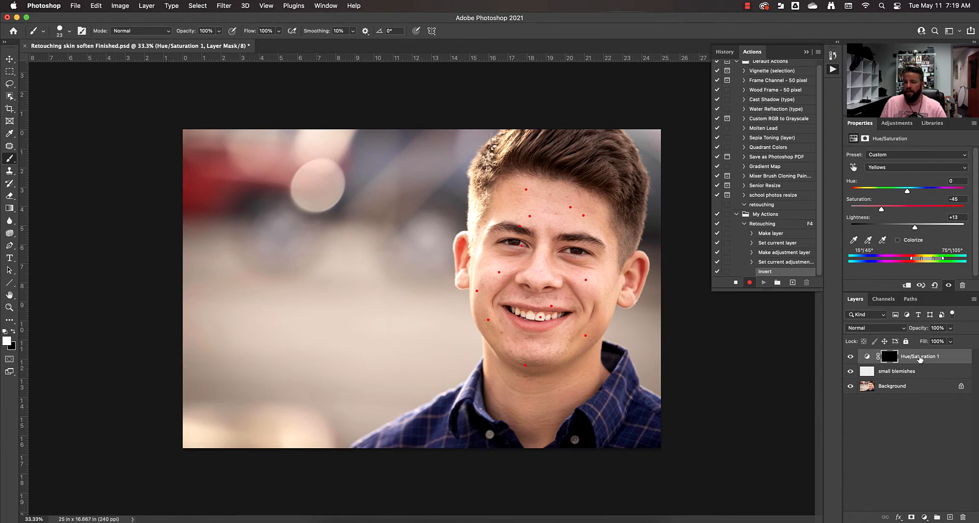
pyautogui.press('super+2')
pyautogui.doubleClick(925, 356)
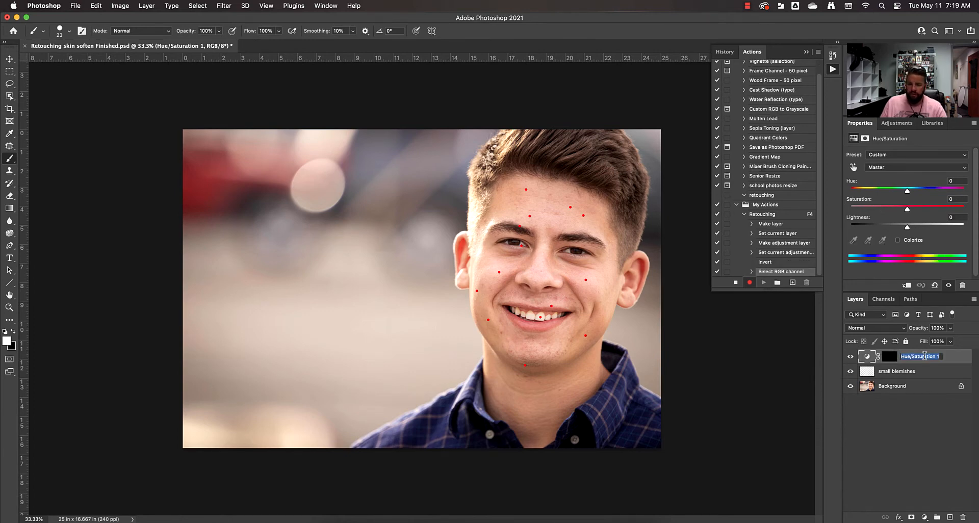
pyautogui.write('whiten')
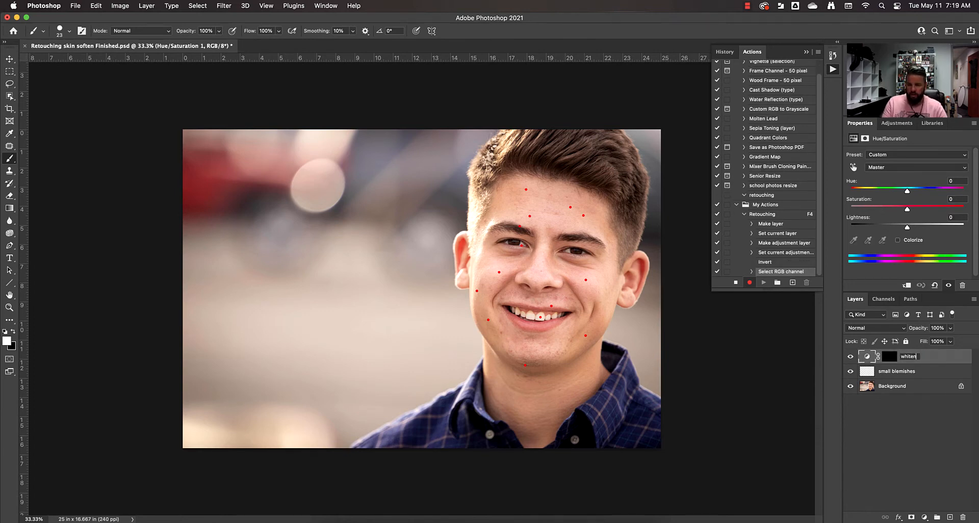
pyautogui.write(' teeth')
pyautogui.press('Return')
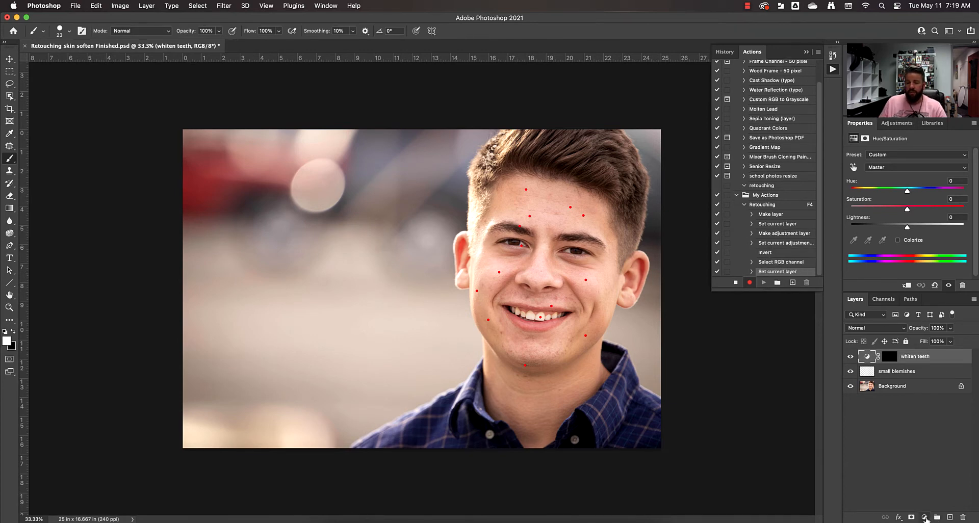
# Step: Add a Curves adjustment layer above whiten teeth and raise the midtones of the RGB curve slightly
pyautogui.click(925, 518)
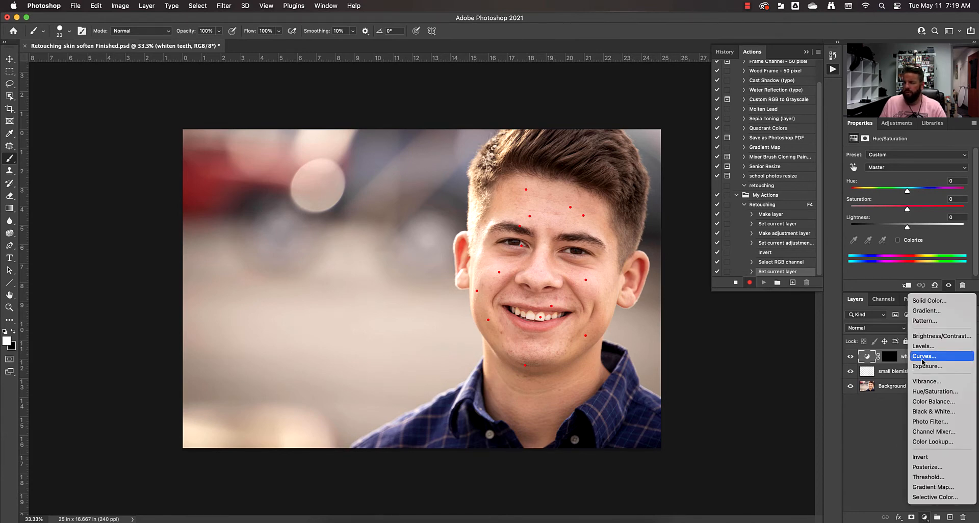
pyautogui.click(924, 357)
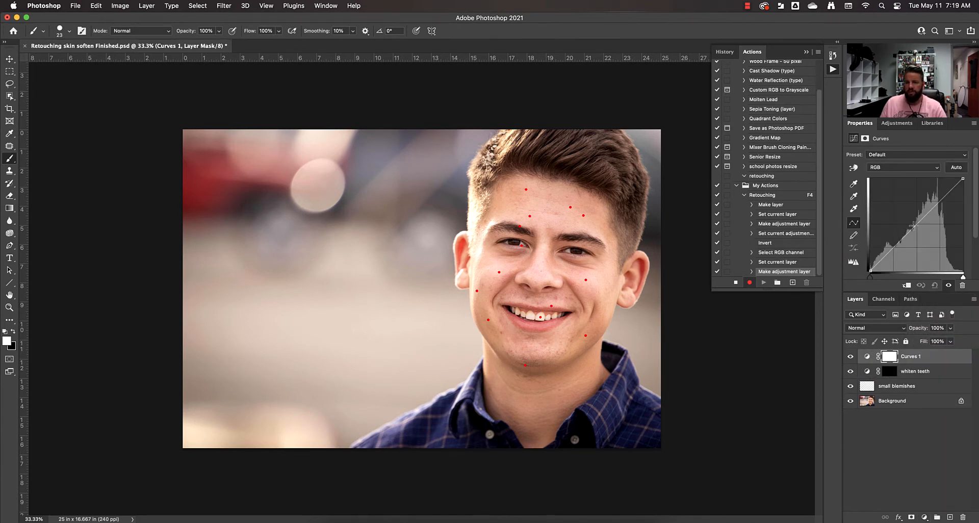
pyautogui.moveTo(917, 224)
pyautogui.mouseDown()
pyautogui.moveTo(903, 235)
pyautogui.moveTo(911, 222)
pyautogui.mouseUp()
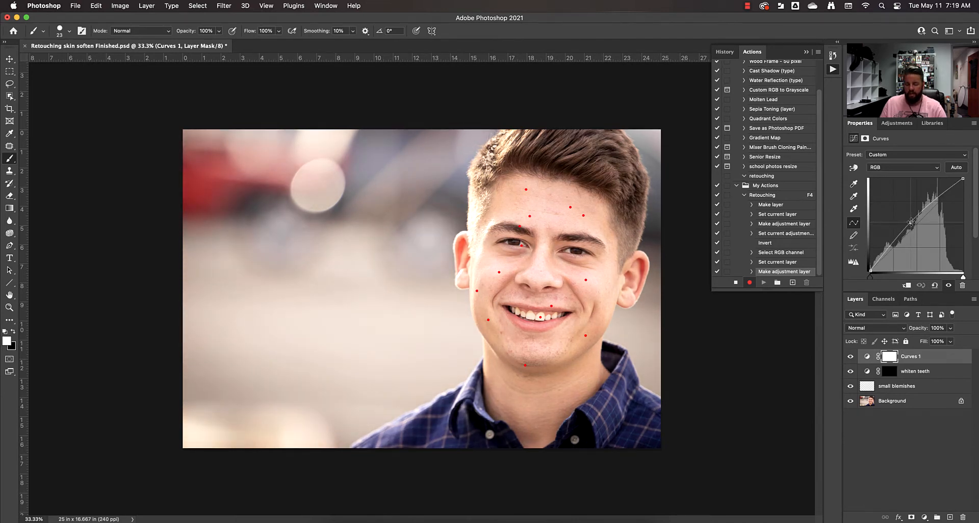
# Step: Invert the Curves layer's mask to black and rename the layer lighten eyes
pyautogui.press('super+i')
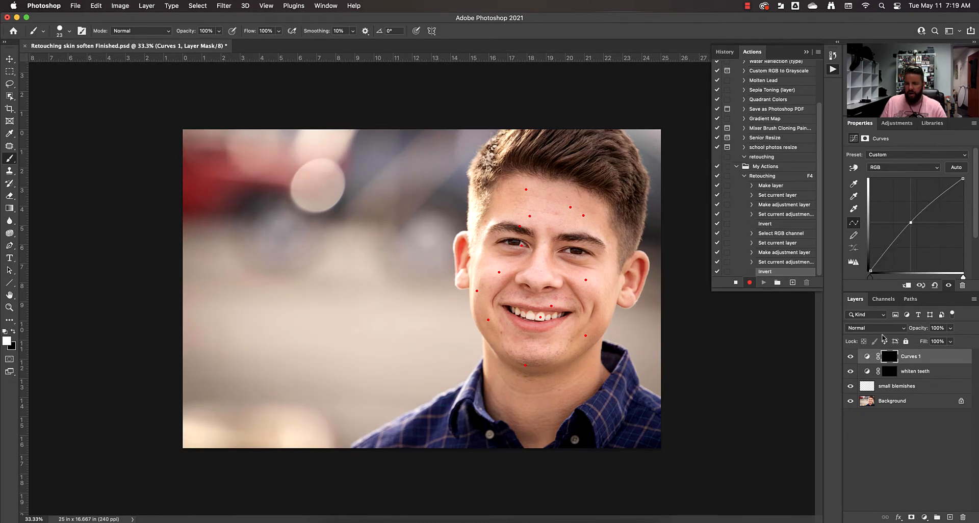
pyautogui.press('super+2')
pyautogui.write('lighten eyes')
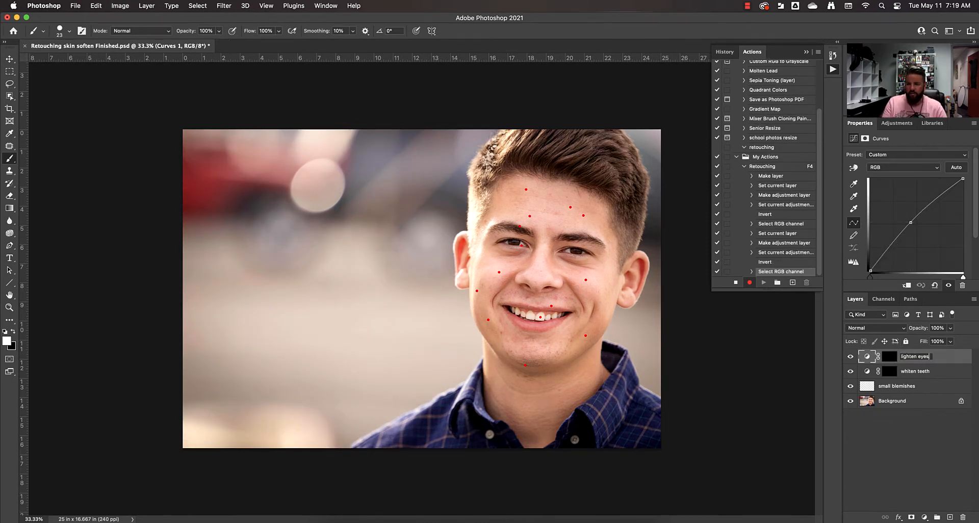
pyautogui.press('Return')
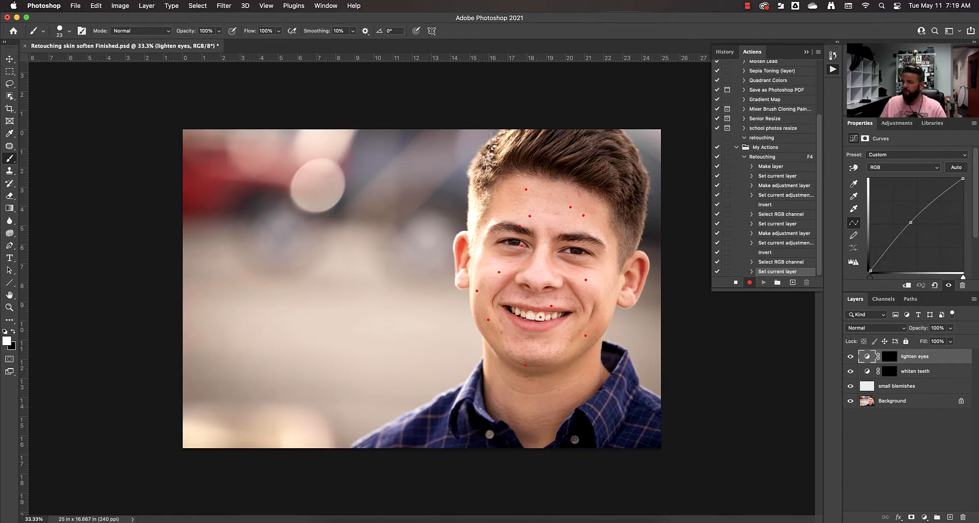
# Step: Add a Hue/Saturation adjustment layer above lighten eyes, with the Master saturation at +20
pyautogui.click(925, 517)
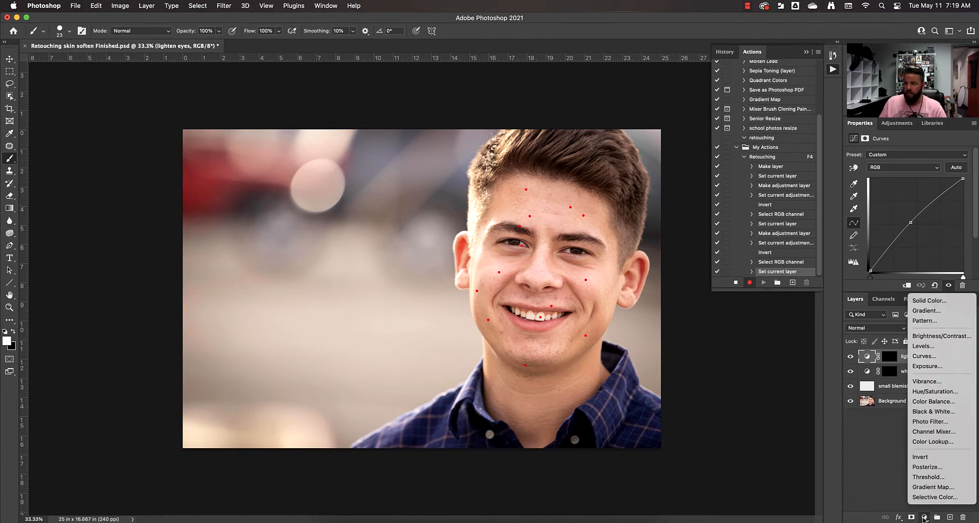
pyautogui.click(926, 392)
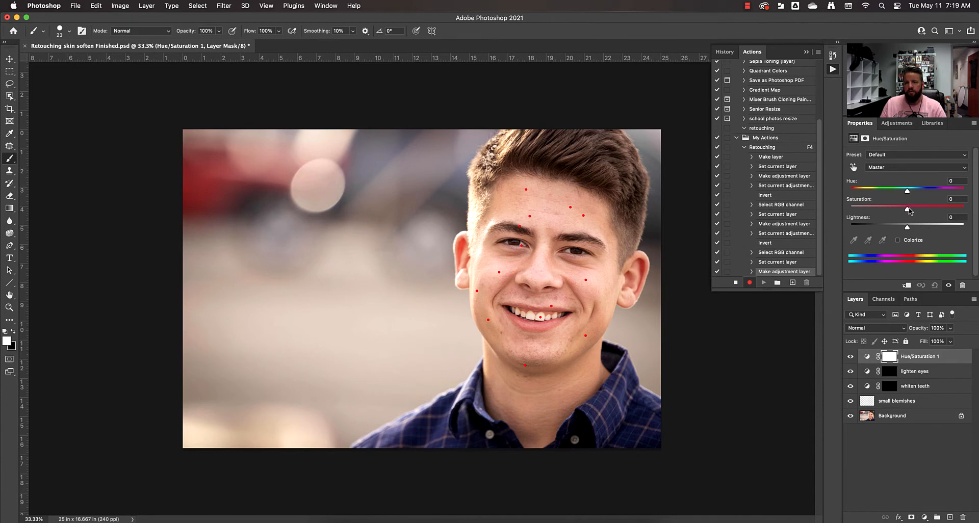
pyautogui.moveTo(908, 211); pyautogui.dragTo(918, 212)
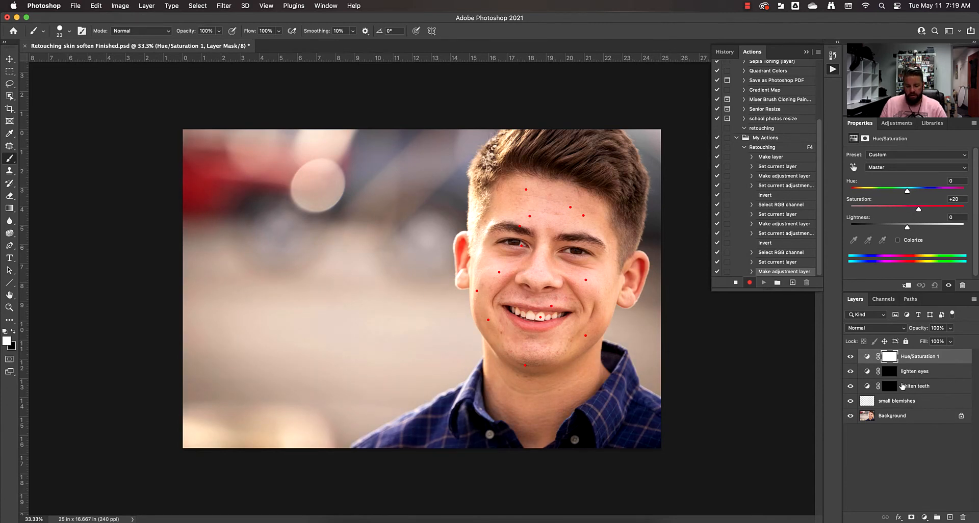
# Step: Invert the mask of the +20 saturation layer to black and rename the layer saturate the eyes
pyautogui.press('super+i')
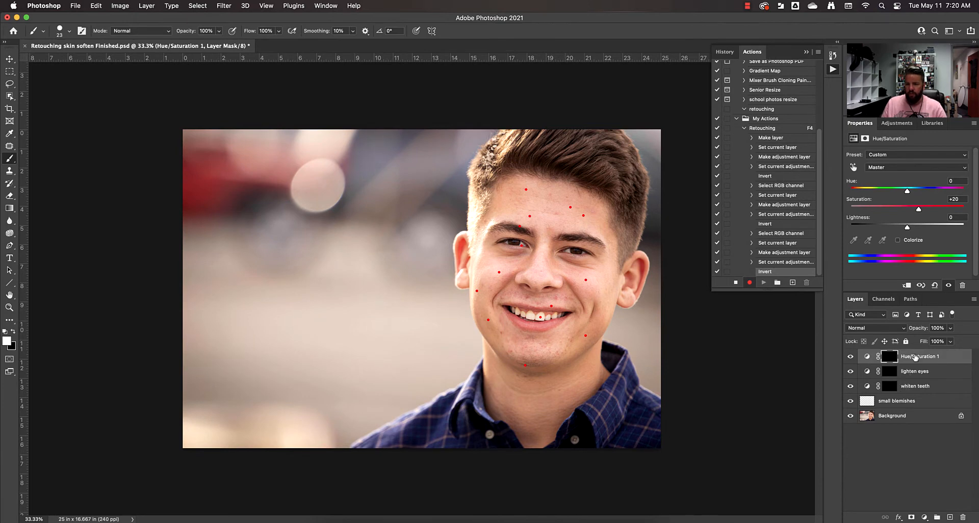
pyautogui.doubleClick(915, 358)
pyautogui.write('saturate the e')
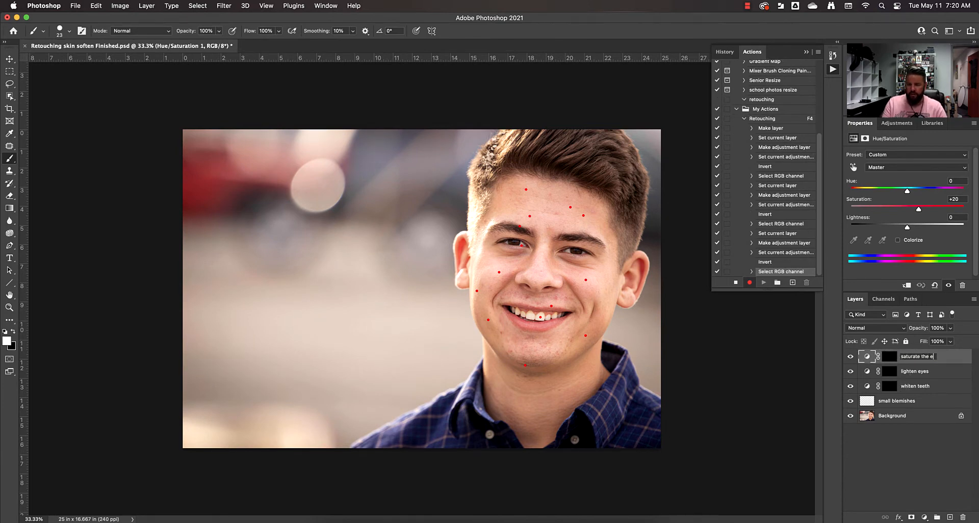
pyautogui.write('yes')
pyautogui.press('Return')
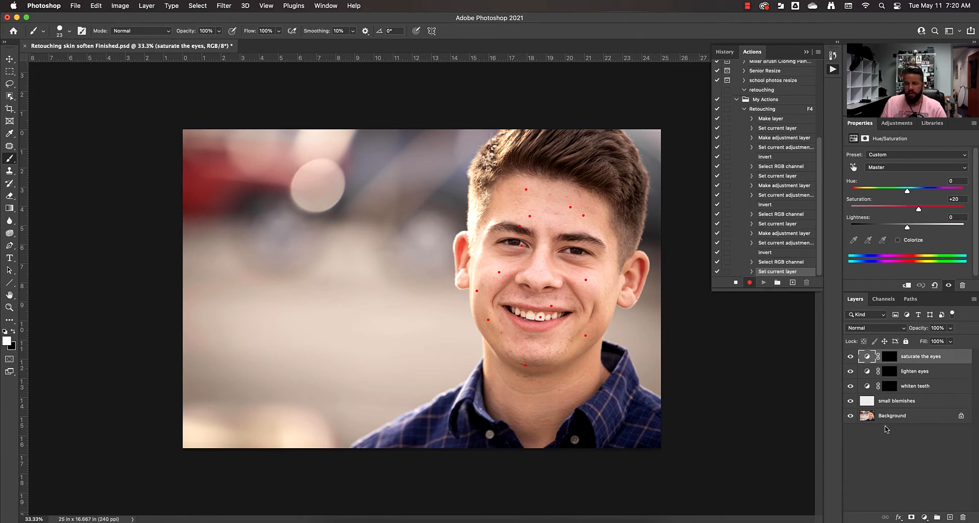
# Step: Add a Hue/Saturation adjustment layer above saturate the eyes, with the Reds' saturation at -29
pyautogui.click(925, 517)
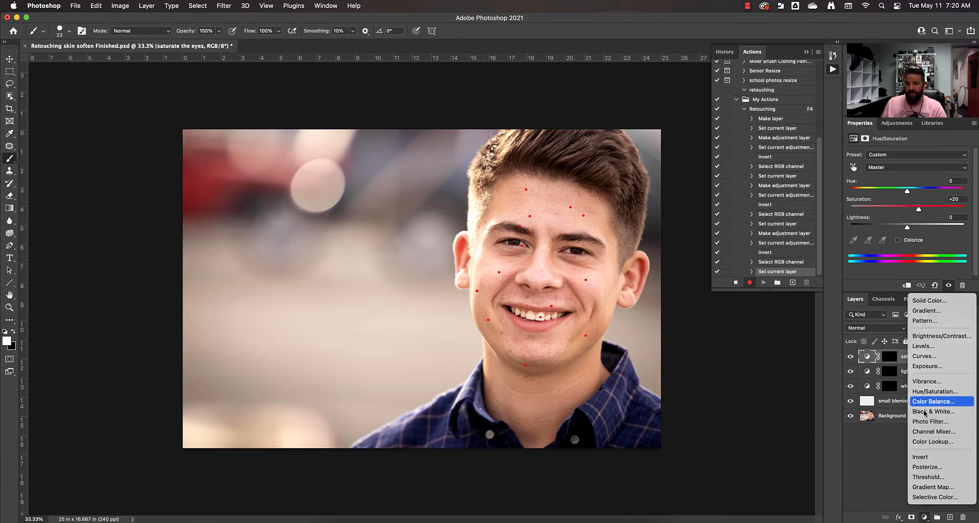
pyautogui.click(930, 392)
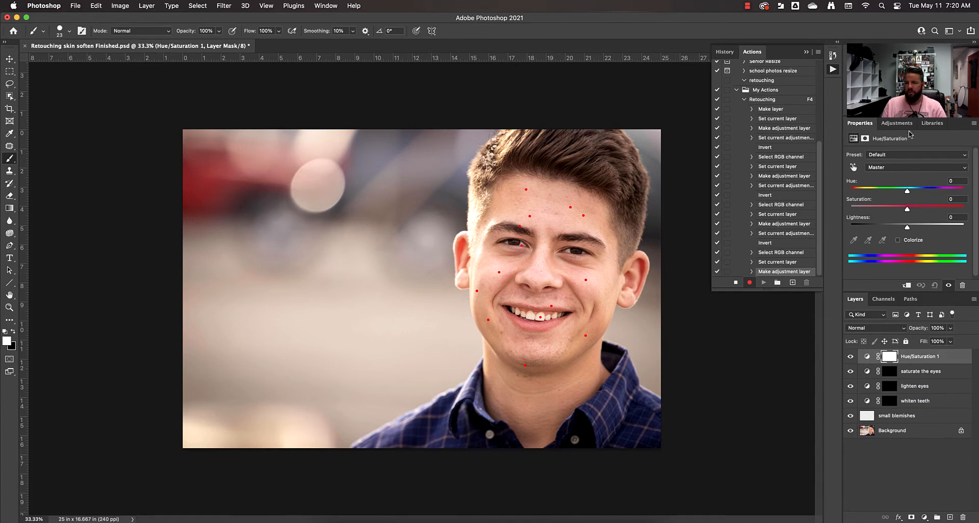
pyautogui.click(888, 170)
pyautogui.click(893, 179)
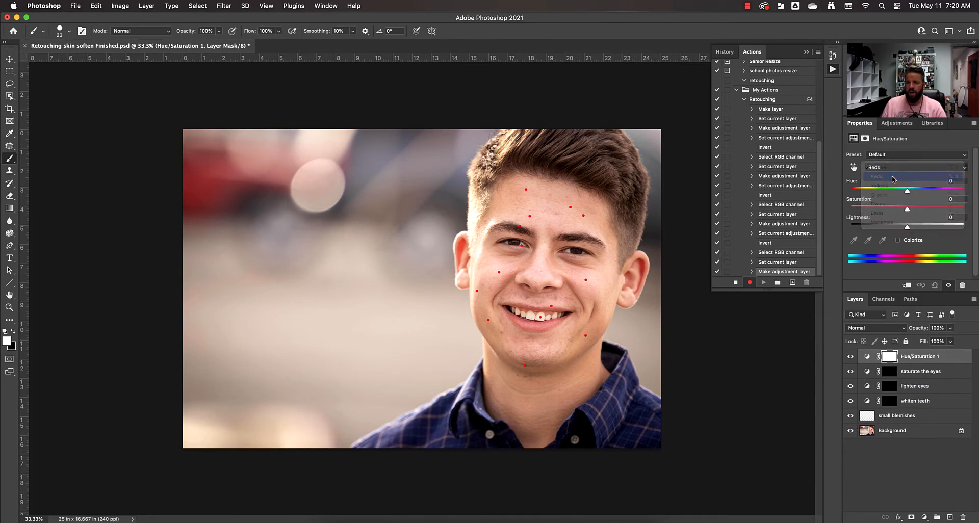
pyautogui.moveTo(908, 211); pyautogui.dragTo(892, 211)
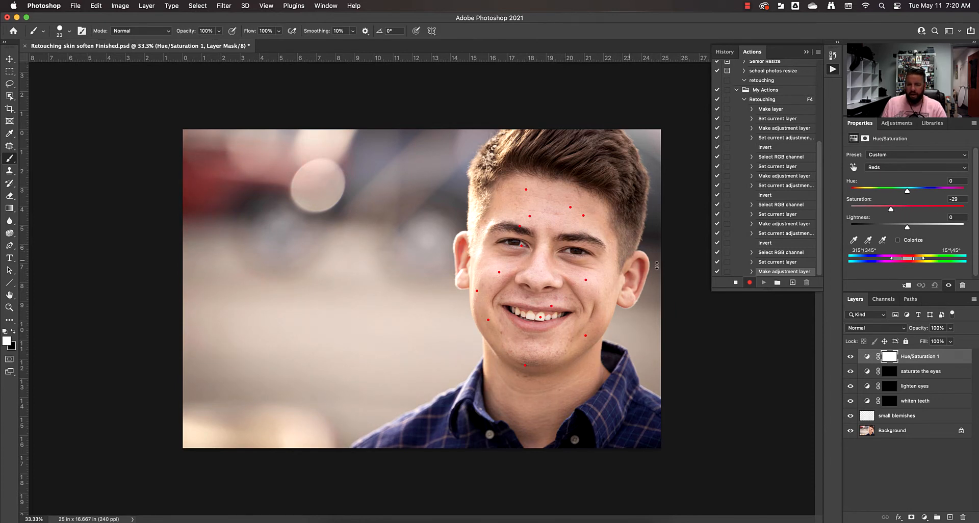
# Step: Invert the mask of the reduced-reds layer to black and rename the layer remove red from eyes
pyautogui.press('super+i')
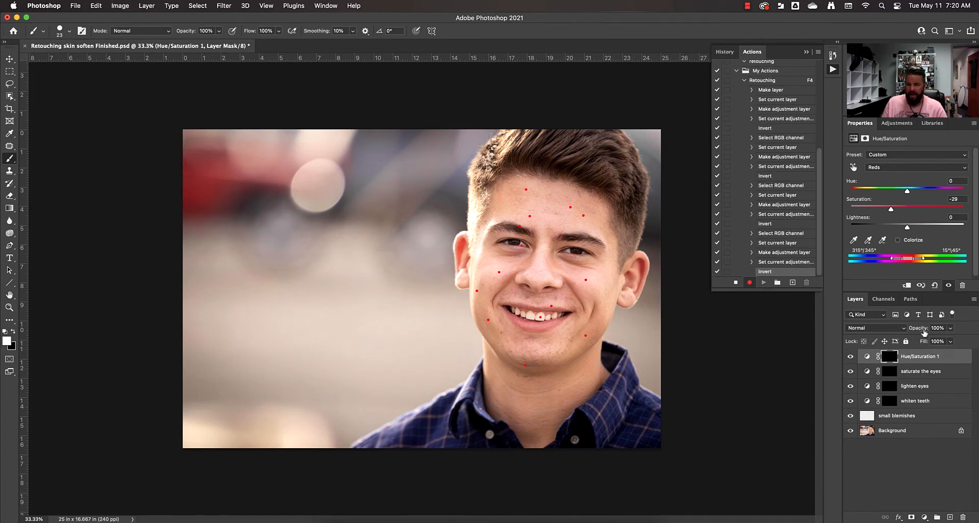
pyautogui.click(920, 357)
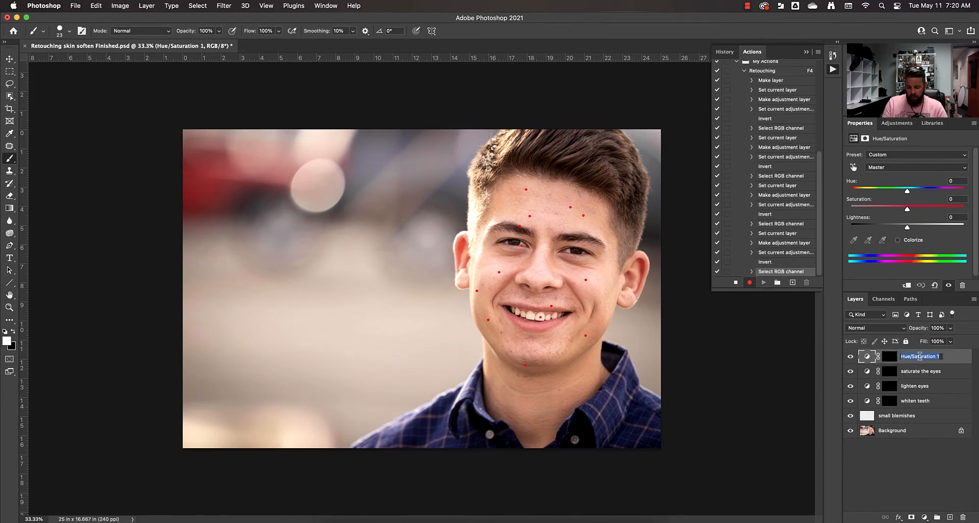
pyautogui.write('remove r')
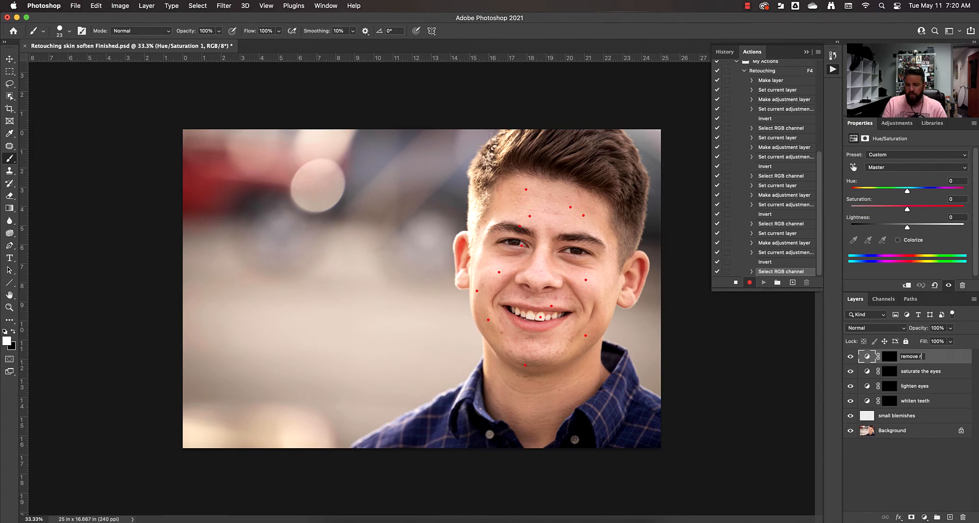
pyautogui.write('ed from eyes')
pyautogui.press('Return')
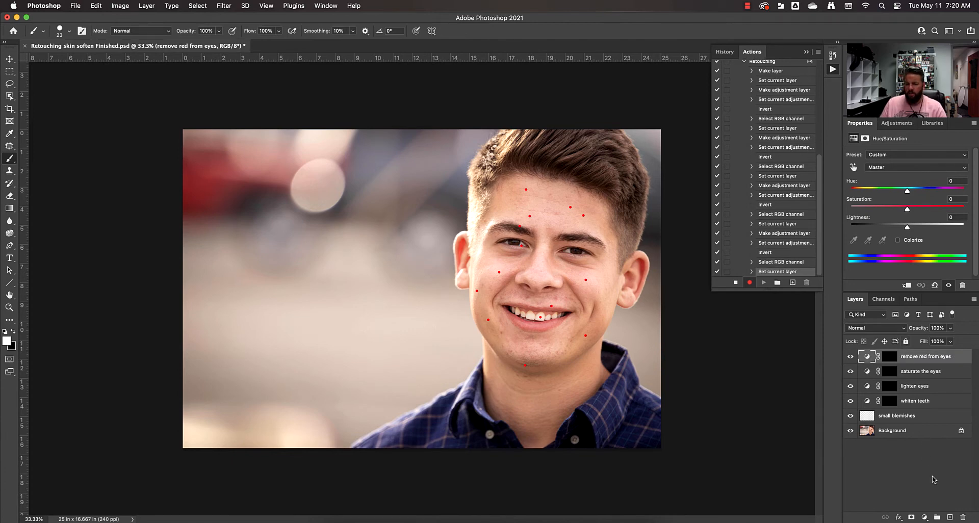
# Step: Add a Curves adjustment layer above remove red from eyes, pulling the shadows down and holding the midtones and upper tones near the diagonal with extra points
pyautogui.click(925, 517)
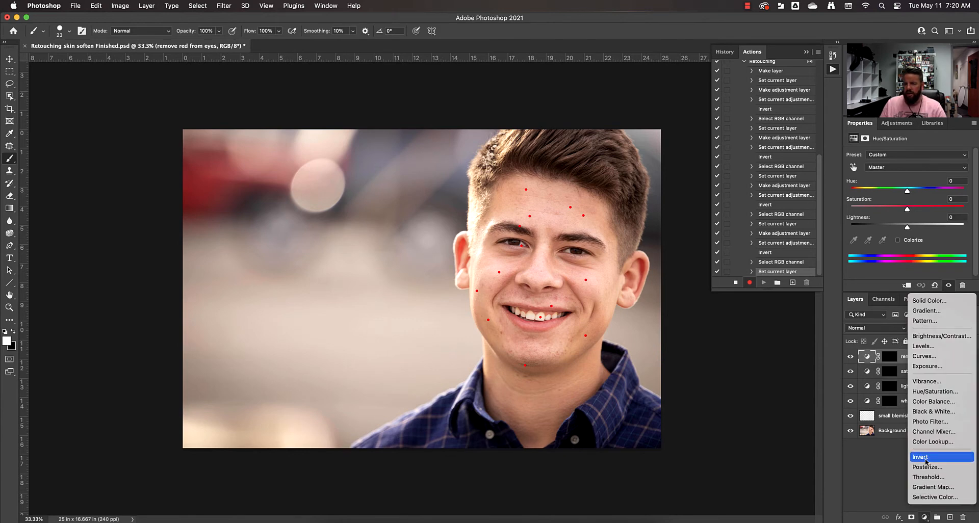
pyautogui.click(927, 356)
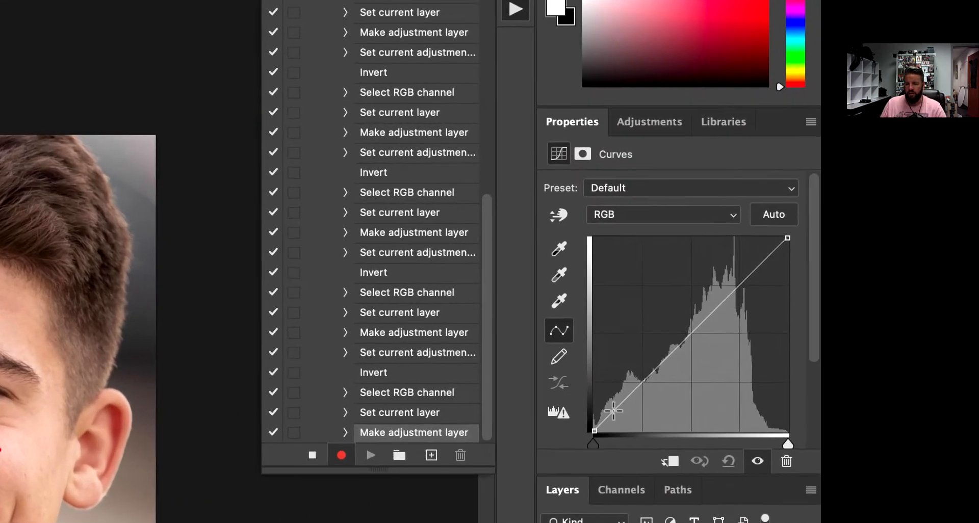
pyautogui.moveTo(605, 417); pyautogui.dragTo(607, 422)
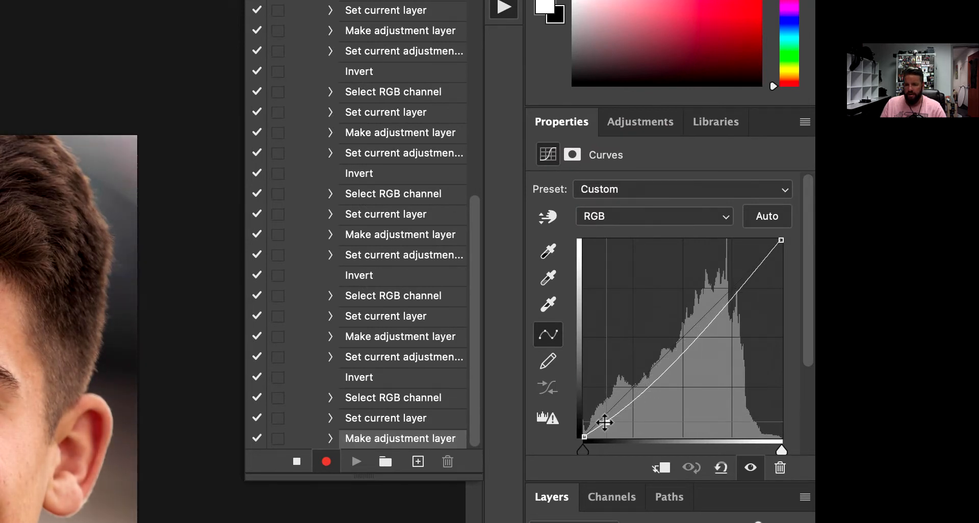
pyautogui.moveTo(607, 424); pyautogui.dragTo(609, 426)
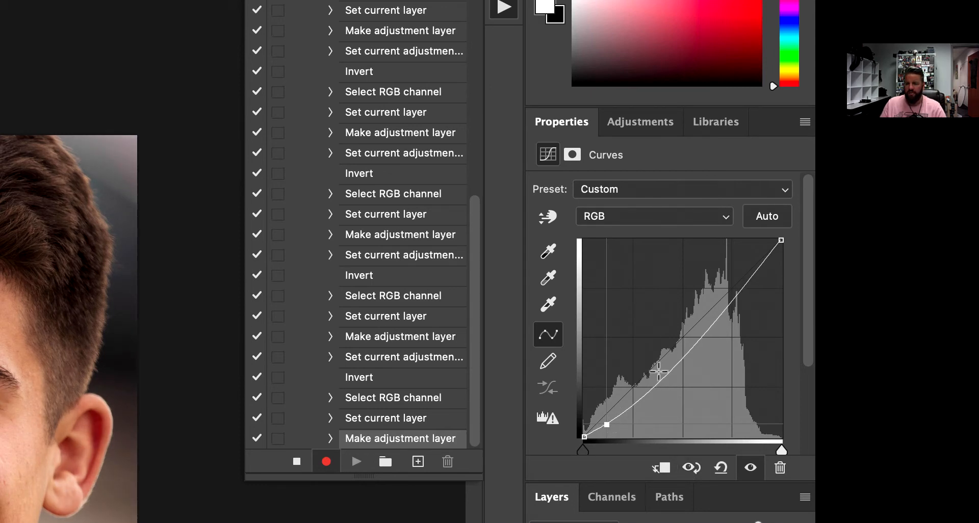
pyautogui.moveTo(651, 391); pyautogui.dragTo(633, 388)
pyautogui.moveTo(665, 335); pyautogui.dragTo(671, 348)
pyautogui.click(655, 367)
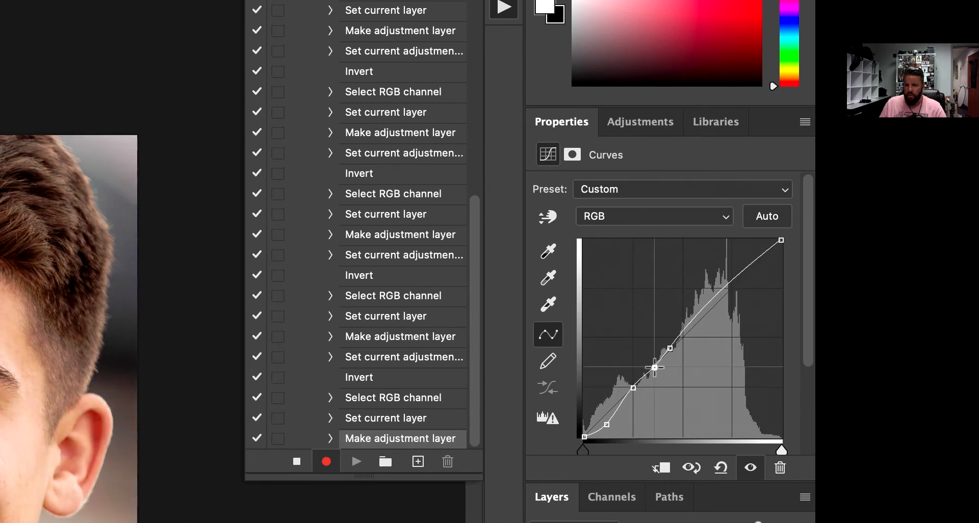
pyautogui.moveTo(719, 289); pyautogui.dragTo(718, 300)
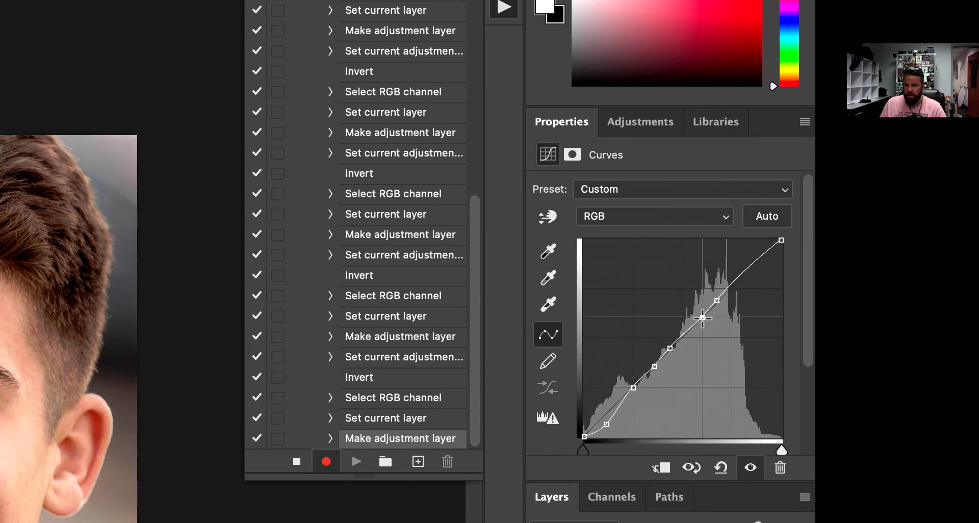
pyautogui.click(703, 316)
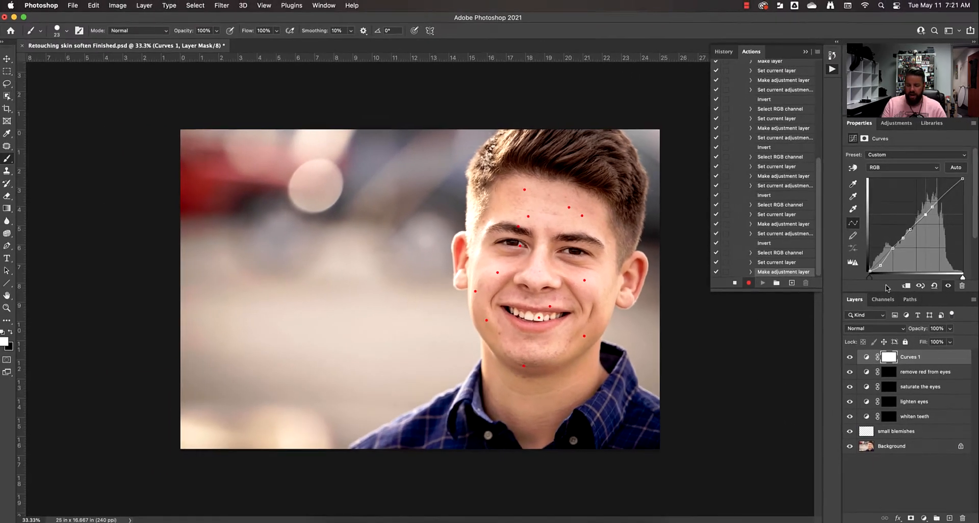
# Step: Invert the new Curves layer's mask to black and stop recording the Retouching action
pyautogui.press('super+i')
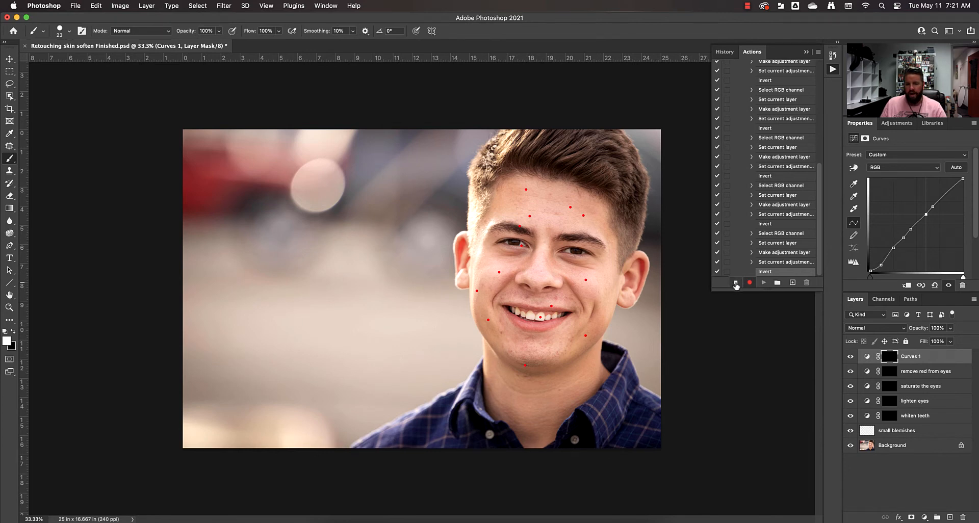
pyautogui.click(736, 283)
pyautogui.scroll(10, 795, 198)
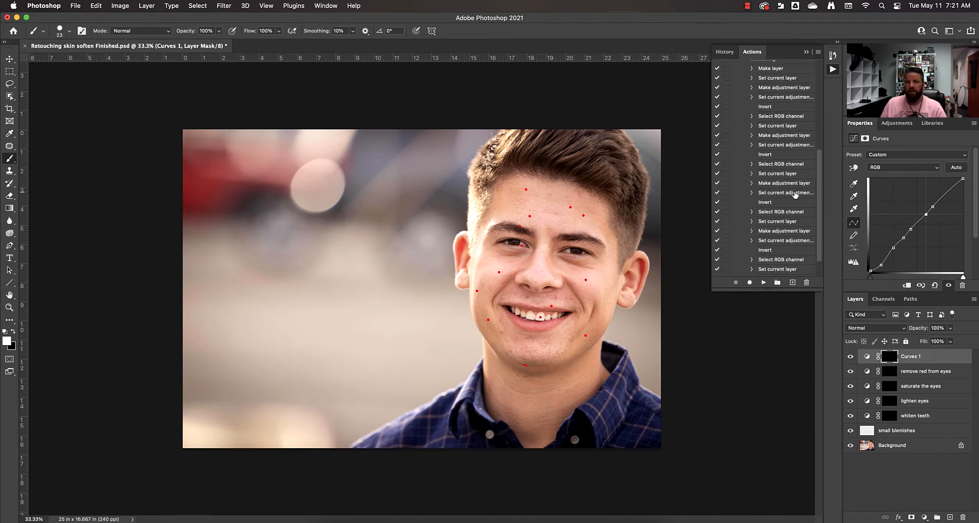
pyautogui.scroll(-5, 795, 199)
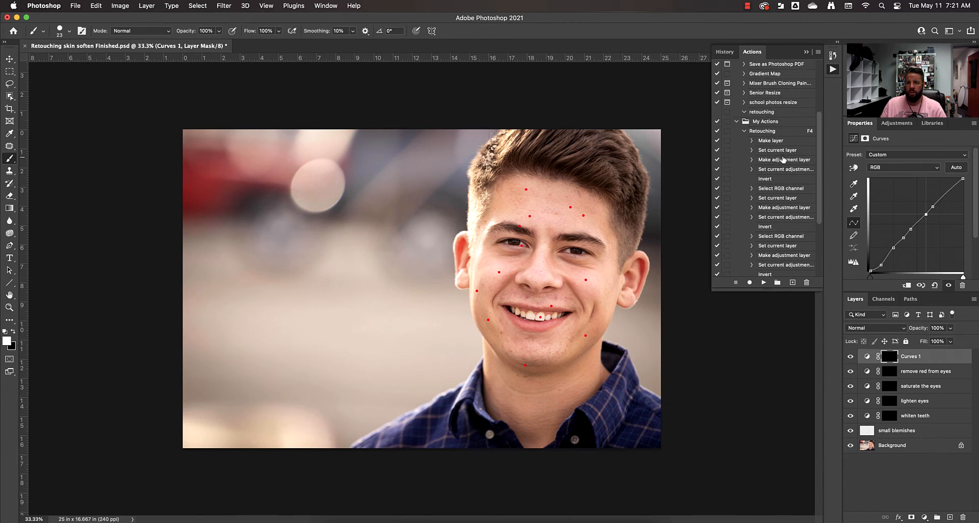
pyautogui.scroll(2, 781, 166)
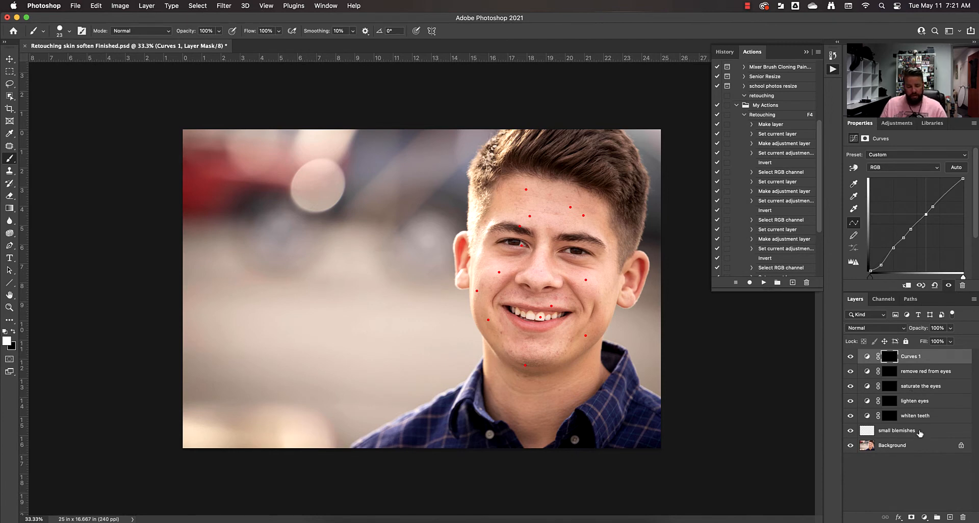
# Step: Delete all layers above Background and play the Retouching action to rebuild them
pyautogui.click(929, 358)
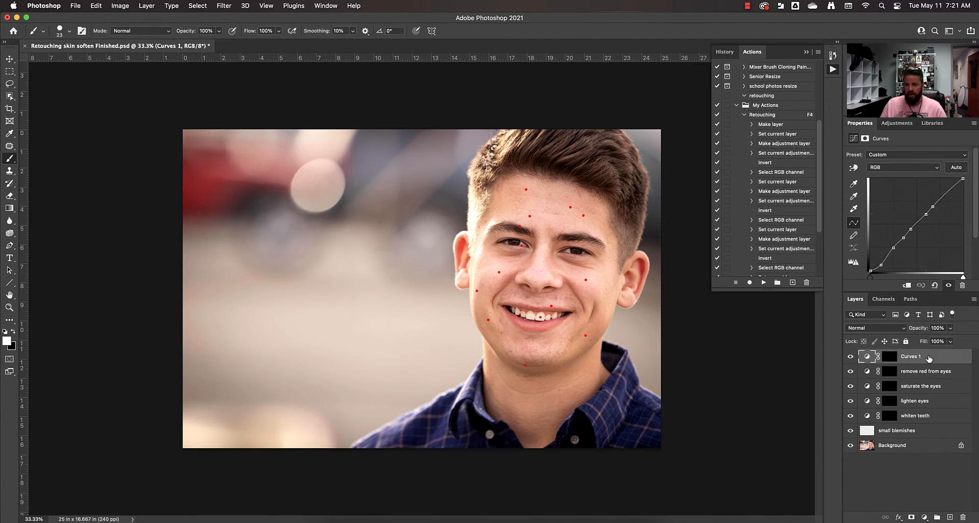
pyautogui.keyDown('shift'); pyautogui.click(924, 431); pyautogui.keyUp('shift')
pyautogui.moveTo(929, 435); pyautogui.dragTo(963, 518)
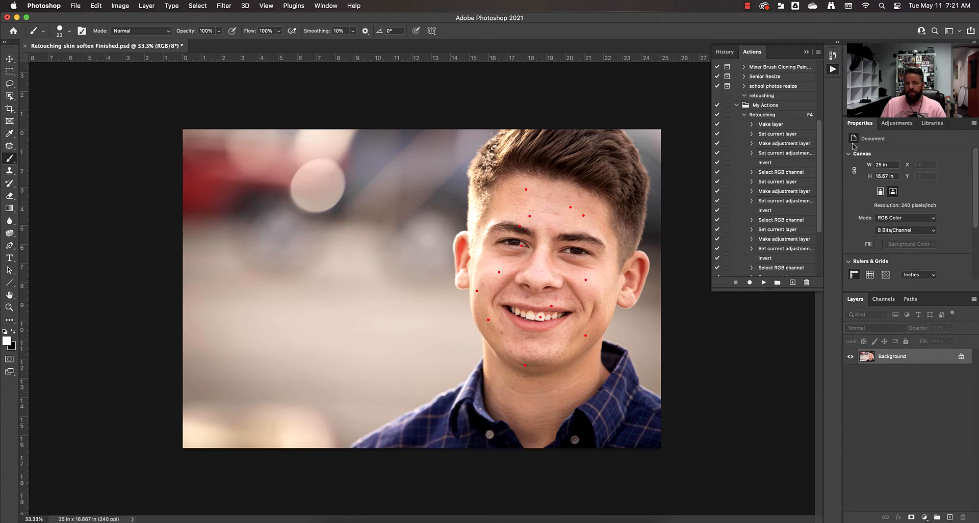
pyautogui.click(772, 117)
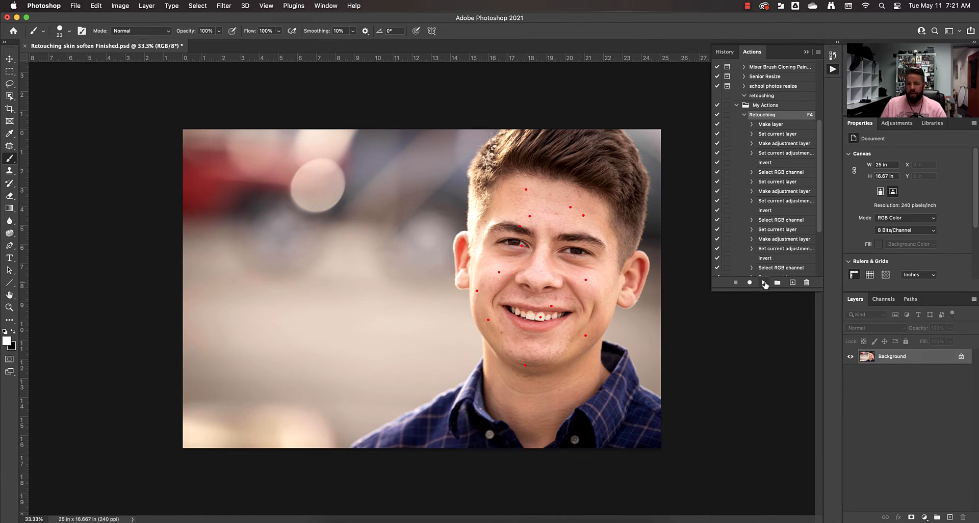
pyautogui.click(764, 282)
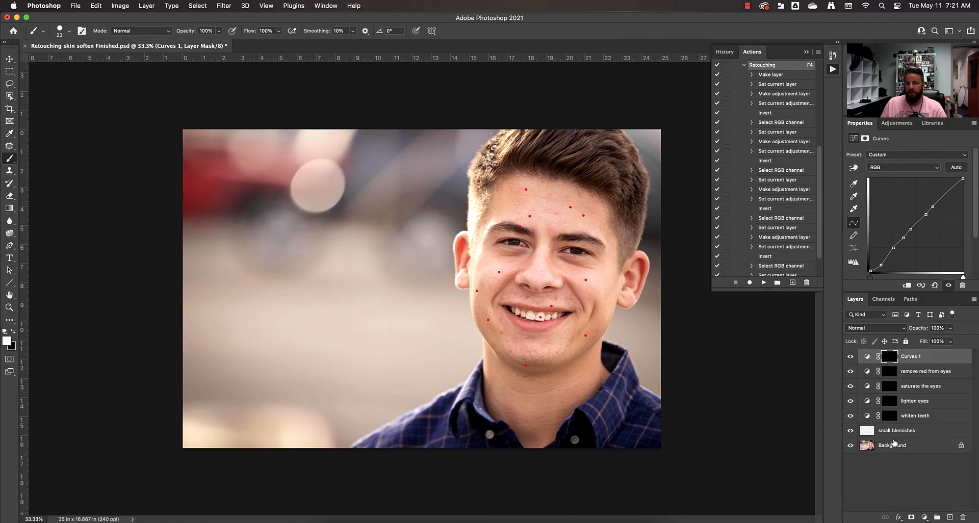
# Step: Remove red spots from the forehead, eyebrow and cheek with the Spot Healing Brush on the small blemishes layer
pyautogui.click(871, 434)
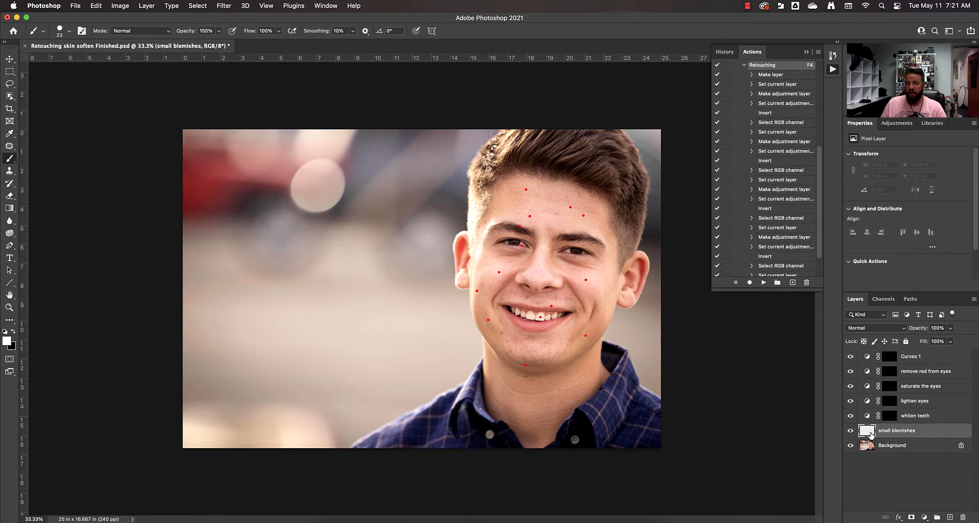
pyautogui.rightClick(11, 160)
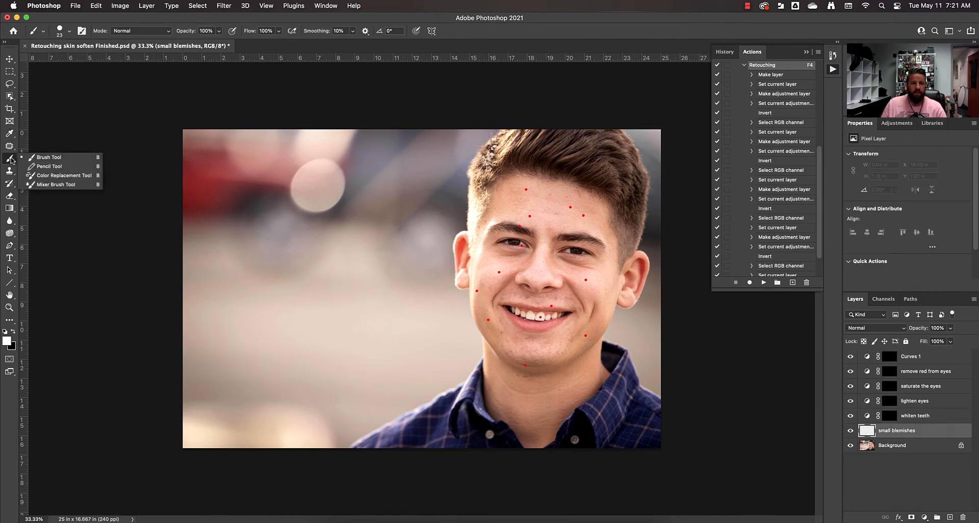
pyautogui.rightClick(9, 146)
pyautogui.click(51, 147)
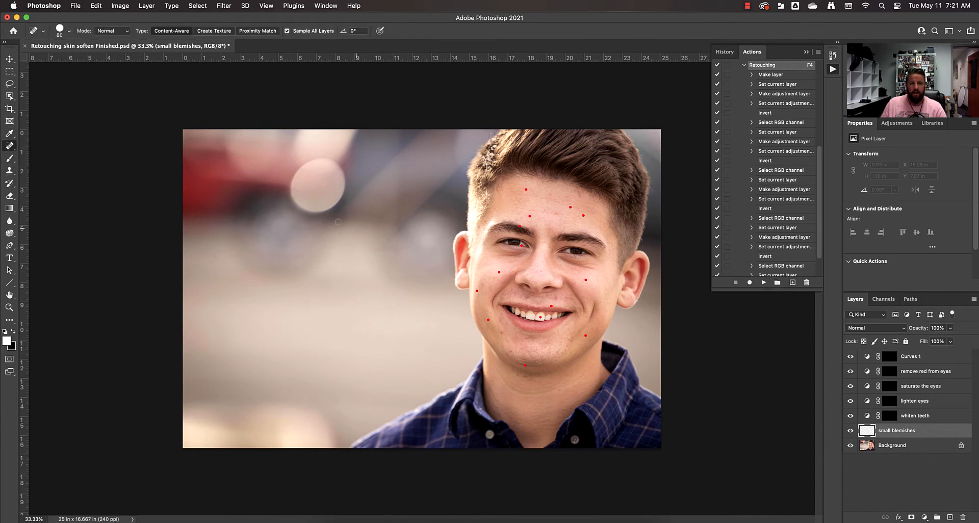
pyautogui.click(530, 216)
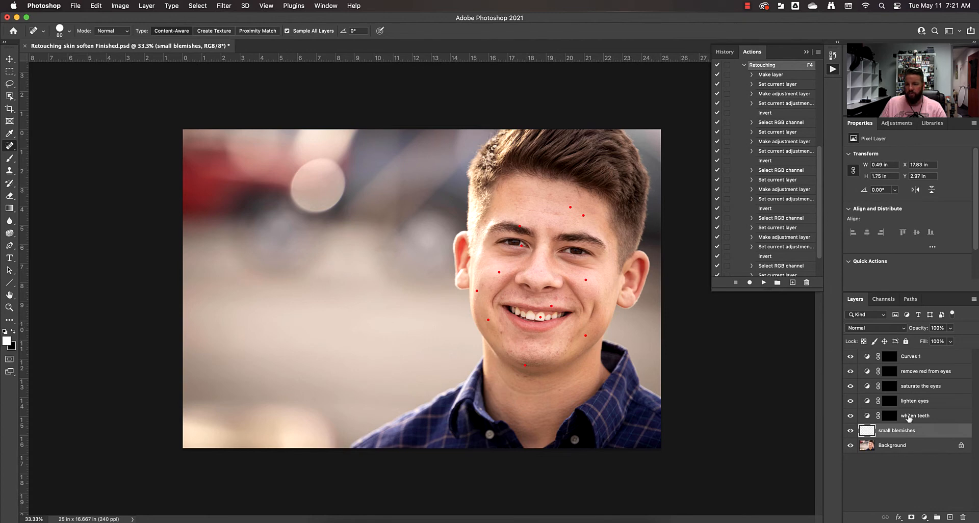
pyautogui.click(890, 416)
pyautogui.press('b')
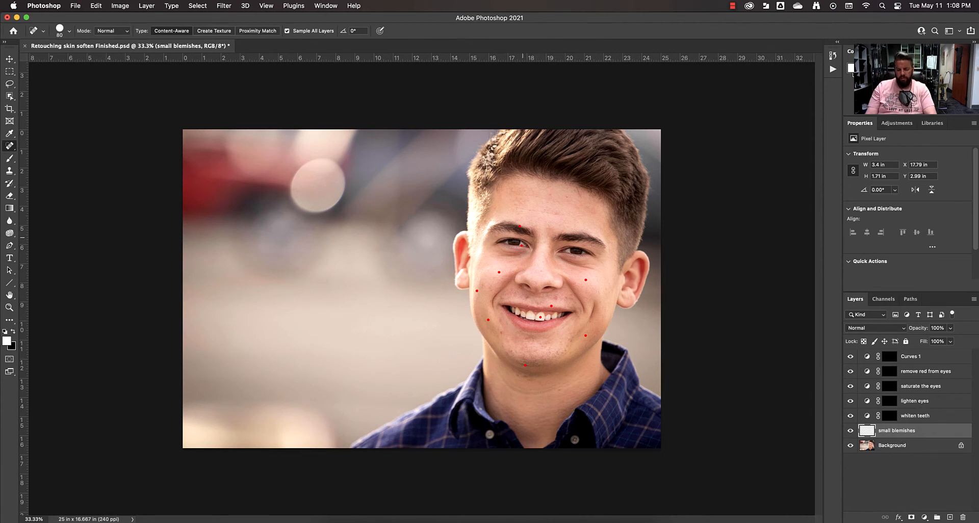
pyautogui.click(518, 225)
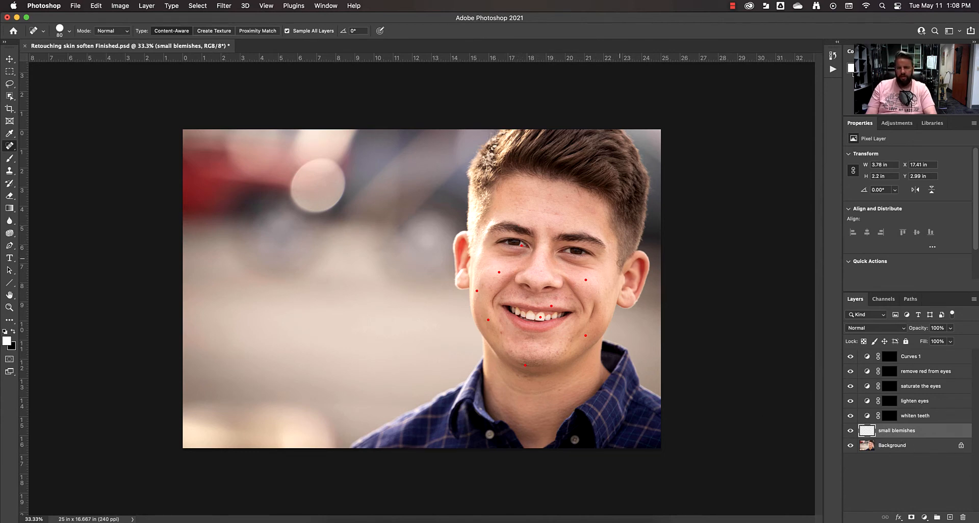
pyautogui.click(586, 280)
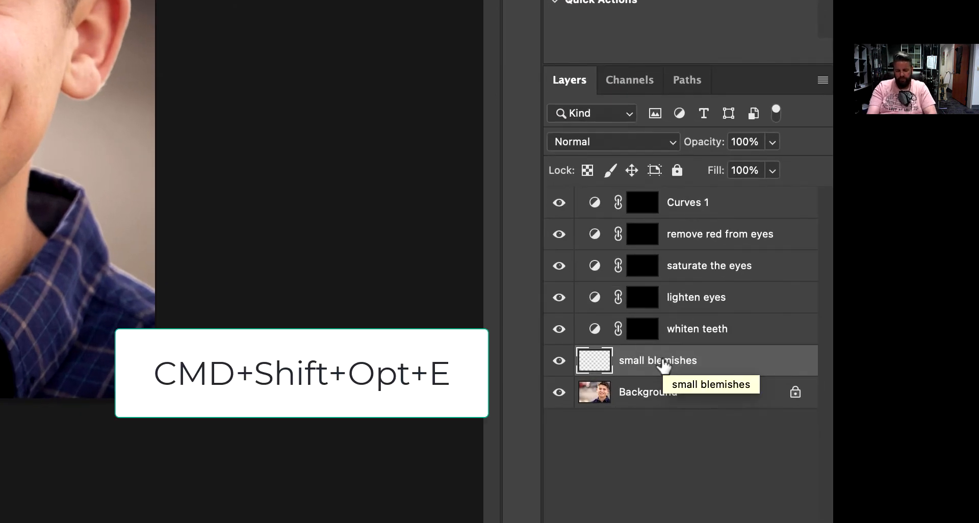
# Step: Stamp the visible image into a new layer above small blemishes and name it large blemishes
pyautogui.press('alt+shift+super+e')
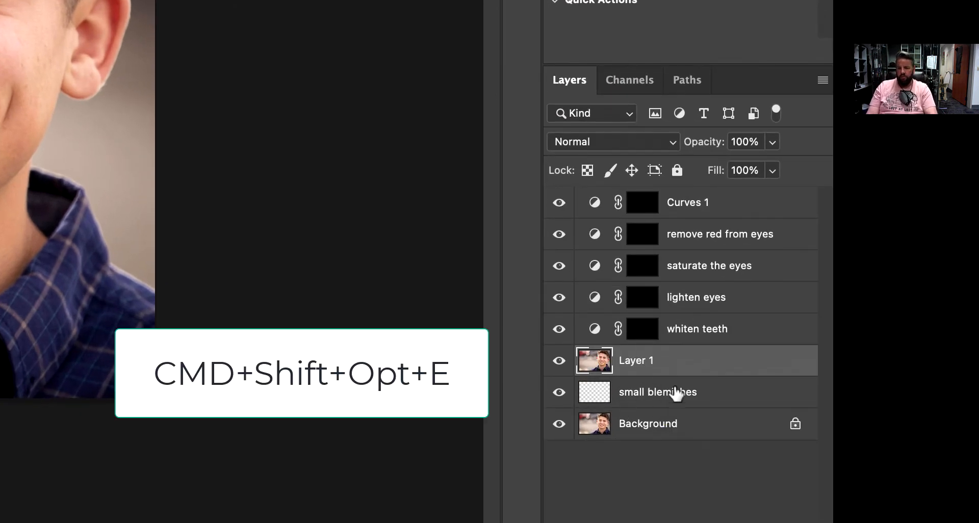
pyautogui.doubleClick(635, 360)
pyautogui.write('large blu')
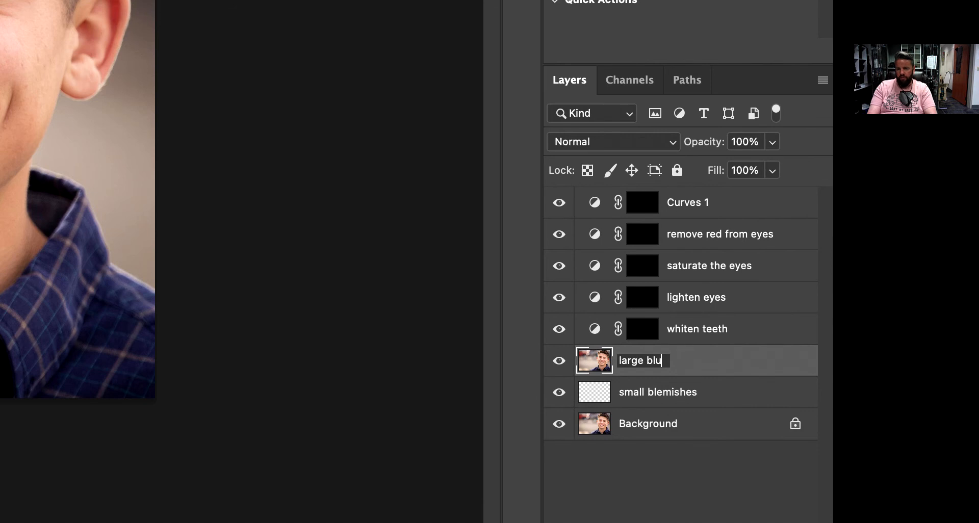
pyautogui.press('BackSpace')
pyautogui.write('emishes')
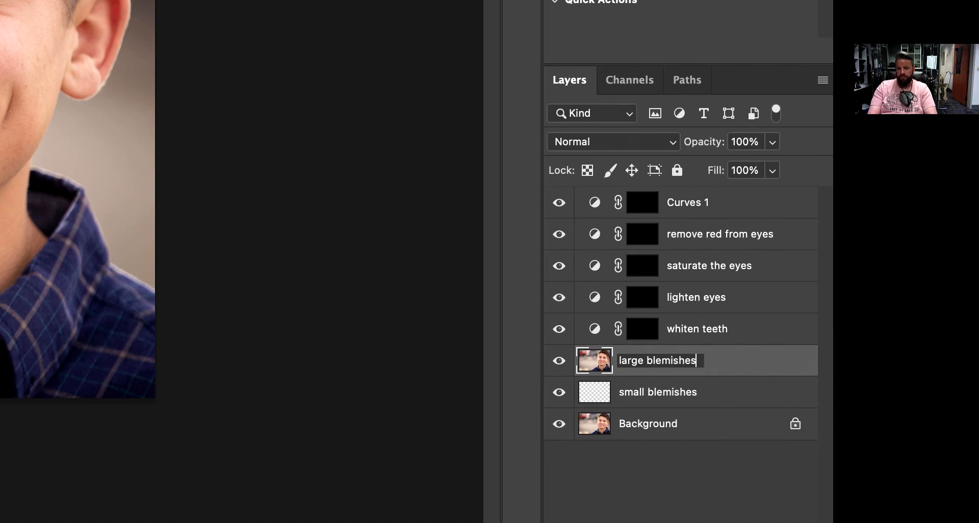
pyautogui.press('Return')
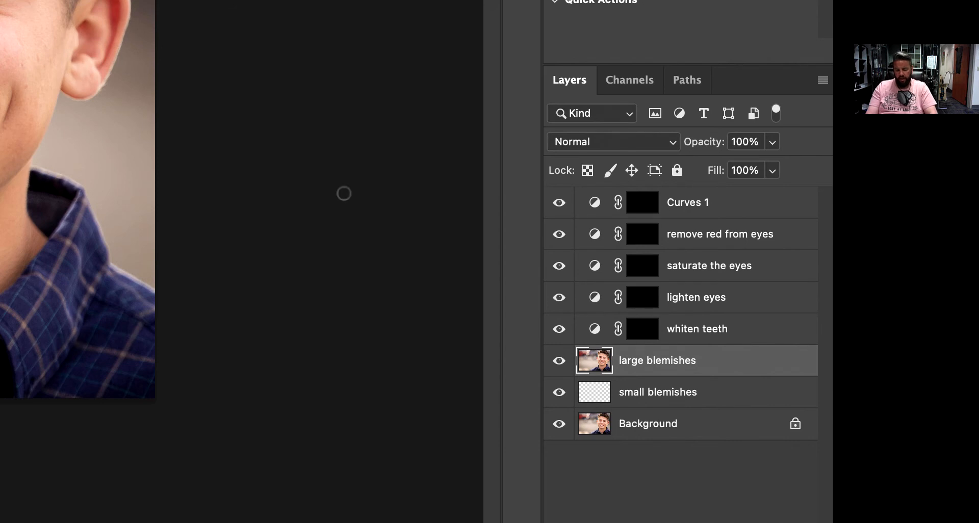
# Step: Duplicate the large blemishes layer and rename the copy liquify
pyautogui.press('super+j')
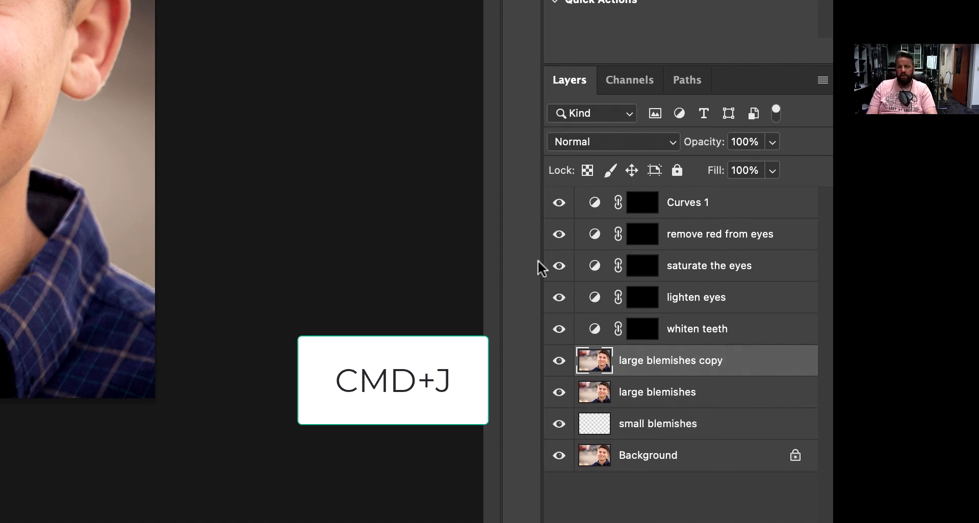
pyautogui.doubleClick(667, 361)
pyautogui.write('liq')
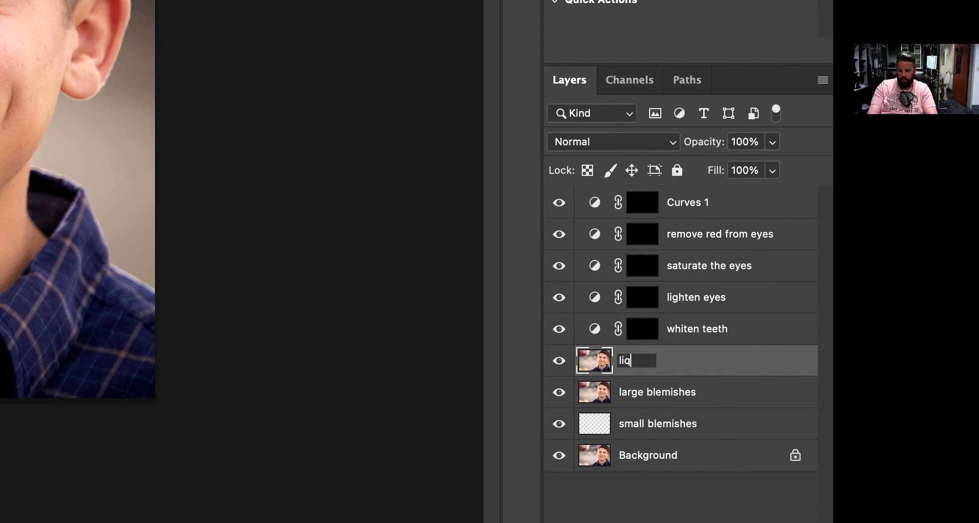
pyautogui.write('uify')
pyautogui.press('Return')
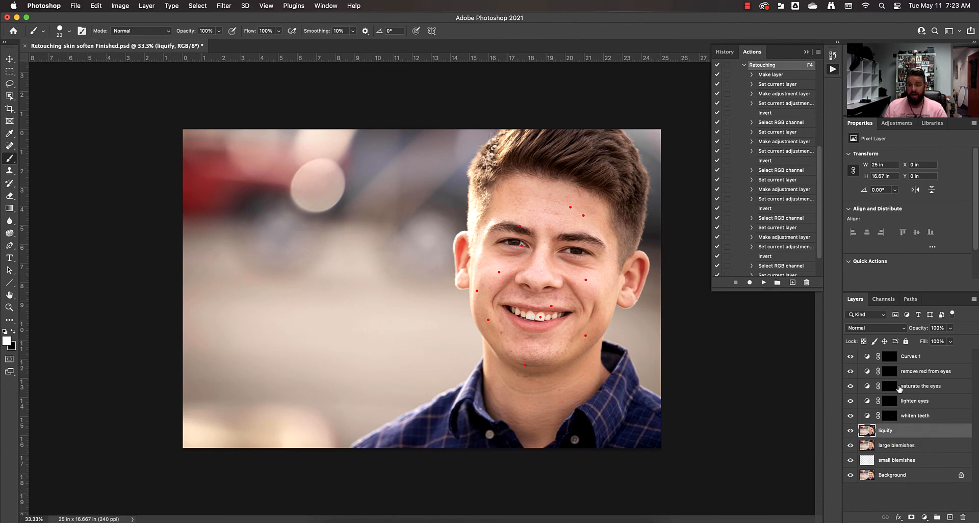
pyautogui.click(910, 373)
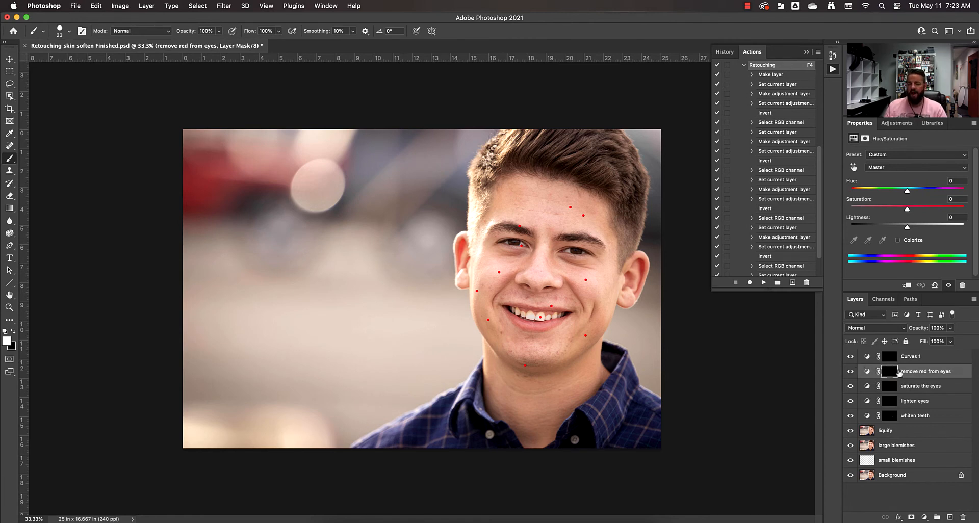
pyautogui.click(887, 434)
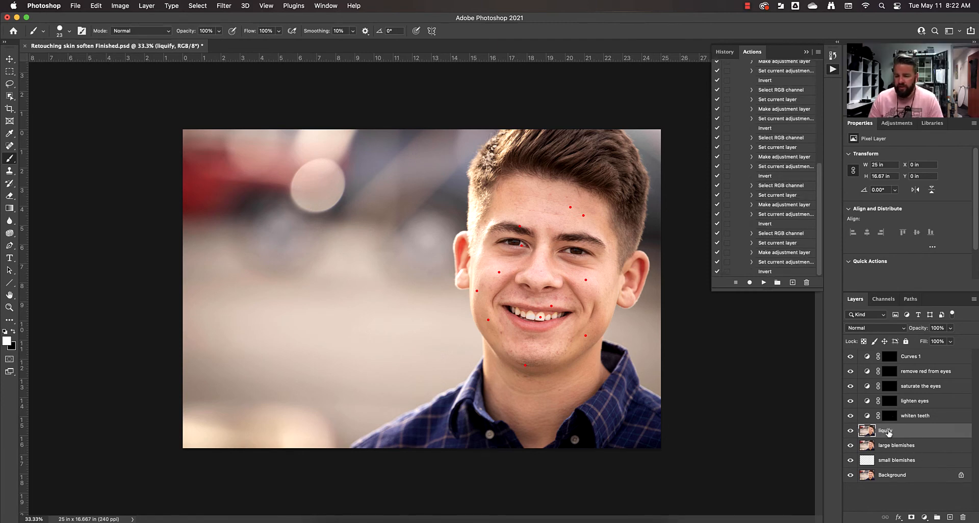
# Step: With the large blemishes layer selected, start recording a new action named skin soften in the My Actions set
pyautogui.click(906, 448)
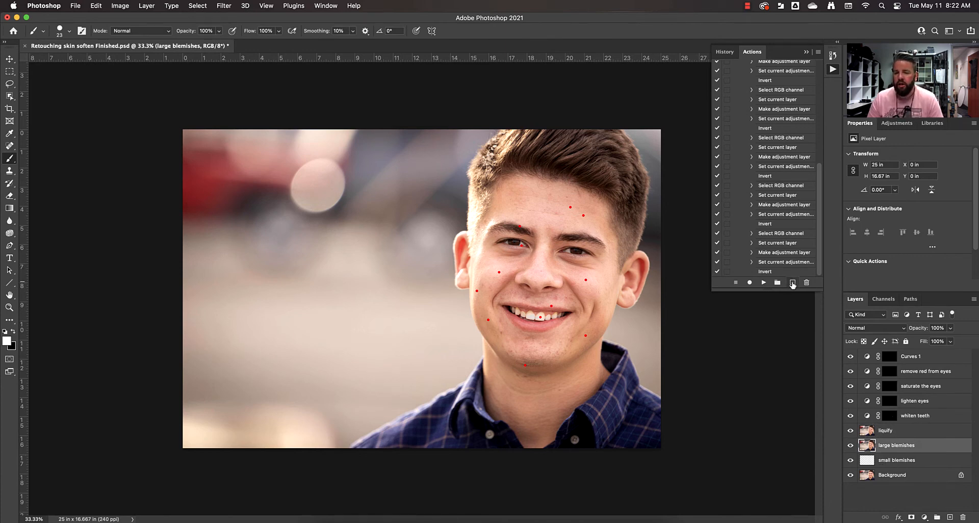
pyautogui.click(793, 283)
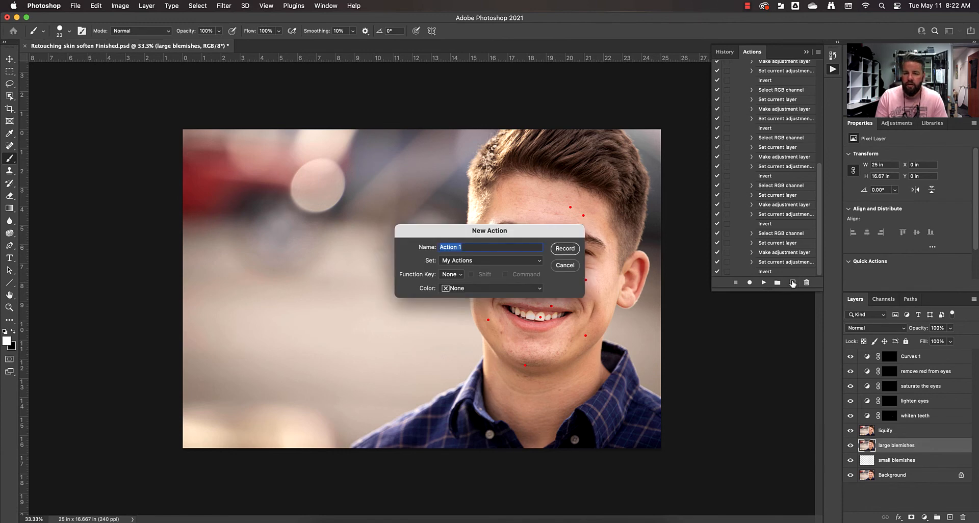
pyautogui.write('skin soften')
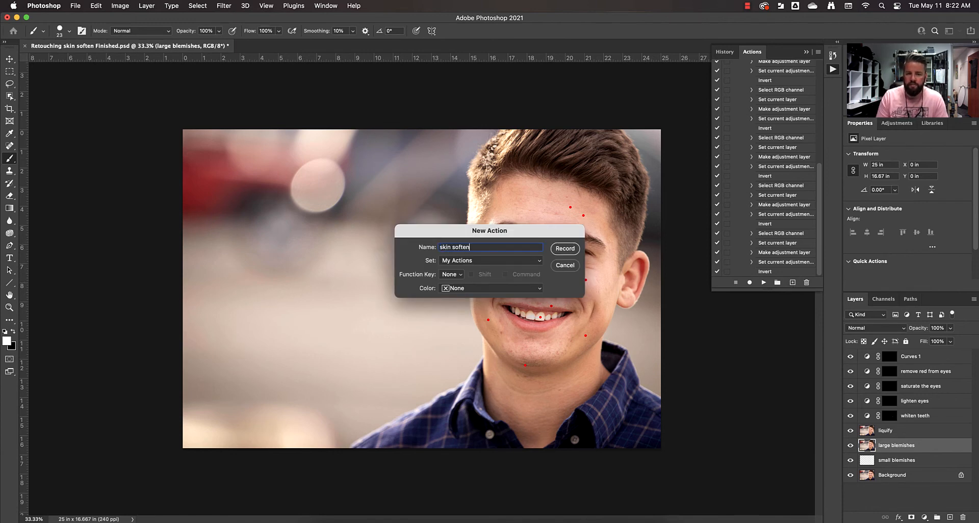
pyautogui.press('Return')
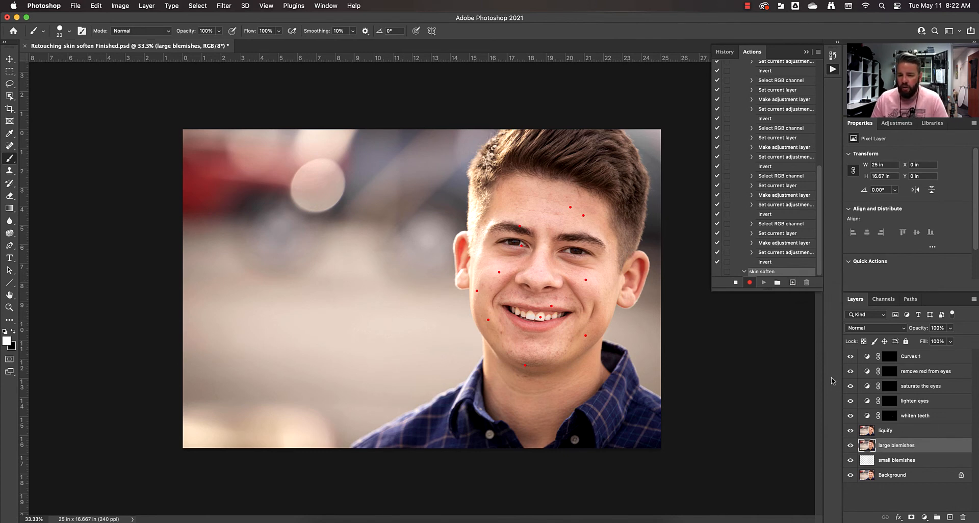
# Step: Duplicate the liquify layer and rename the copy skin softenb
pyautogui.click(924, 434)
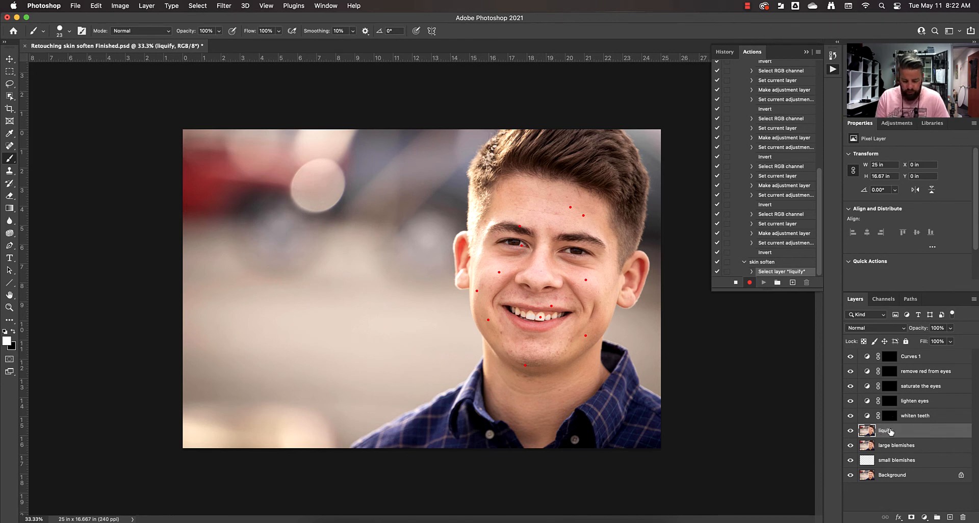
pyautogui.press('super+j')
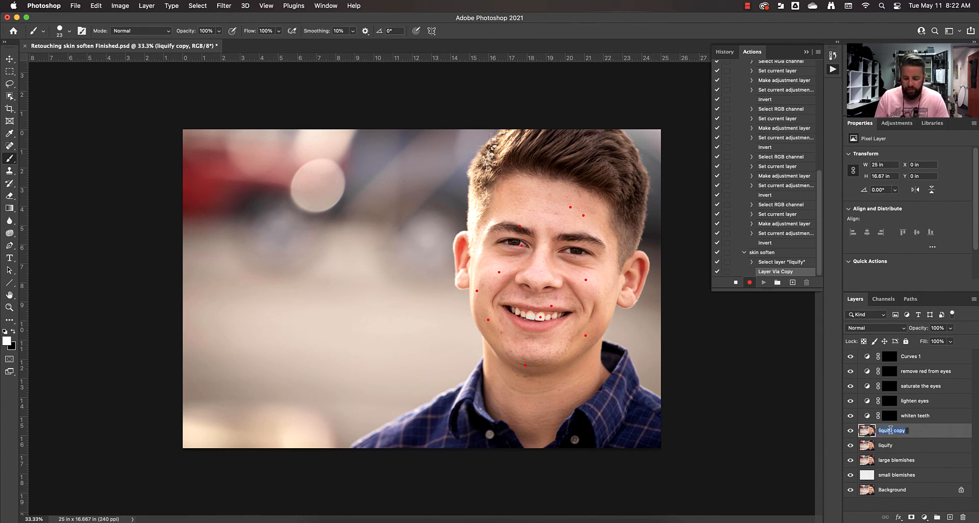
pyautogui.write('sk')
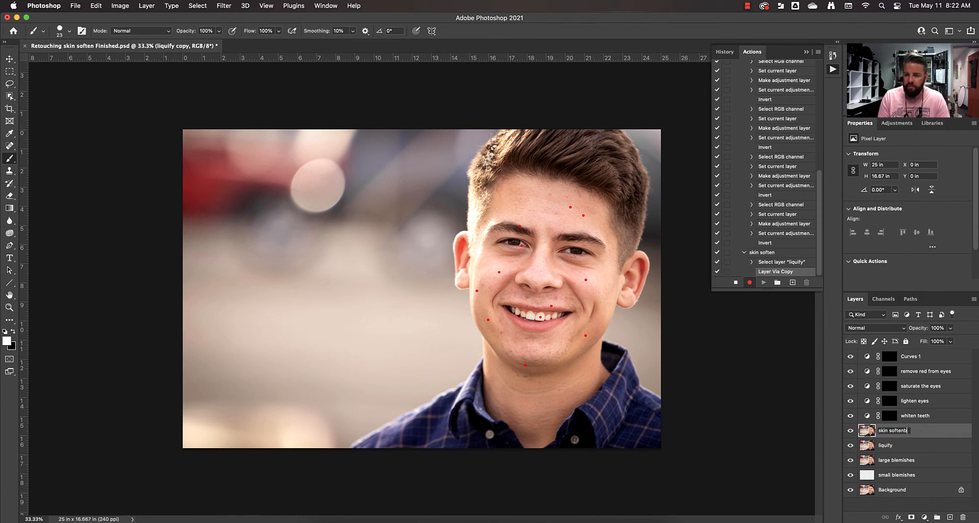
pyautogui.write('in softenb')
pyautogui.press('Return')
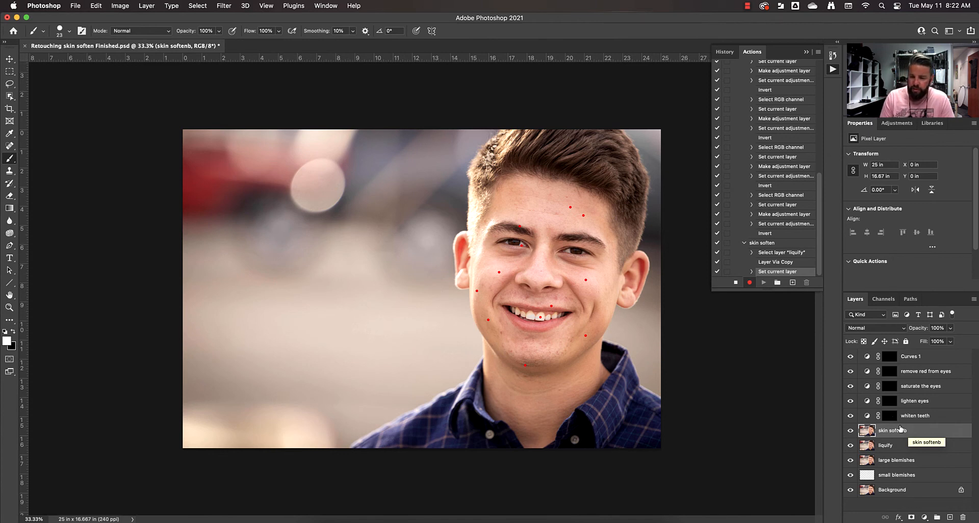
# Step: Invert the skin softenb layer and set its blending mode to Vivid Light
pyautogui.press('super+i')
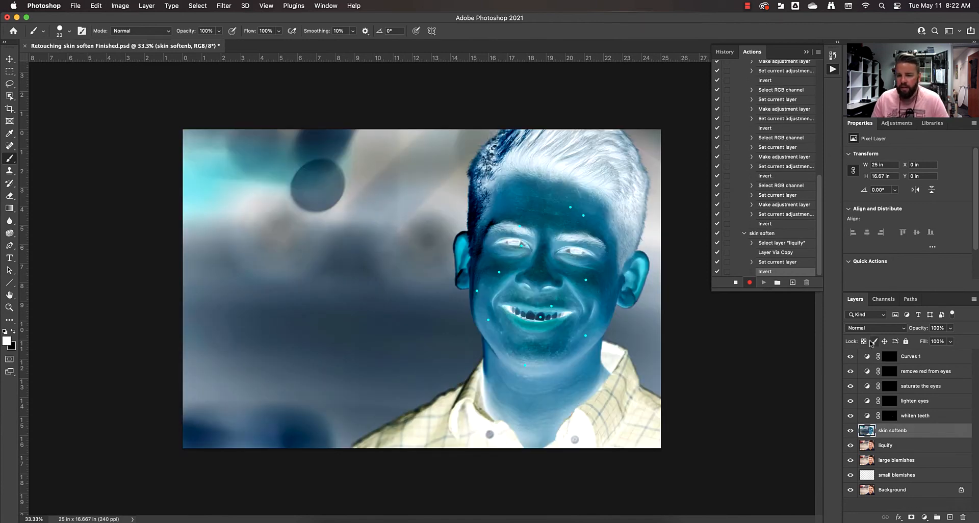
pyautogui.click(869, 329)
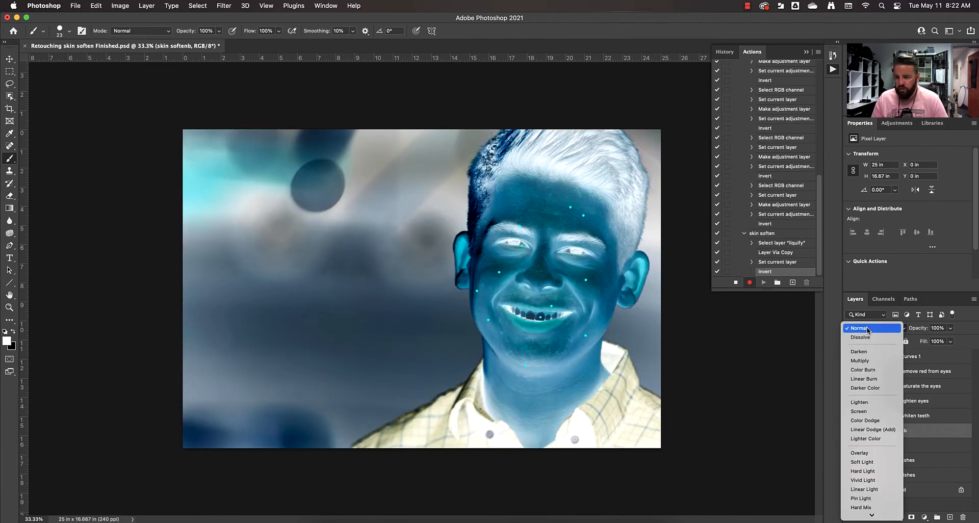
pyautogui.click(863, 480)
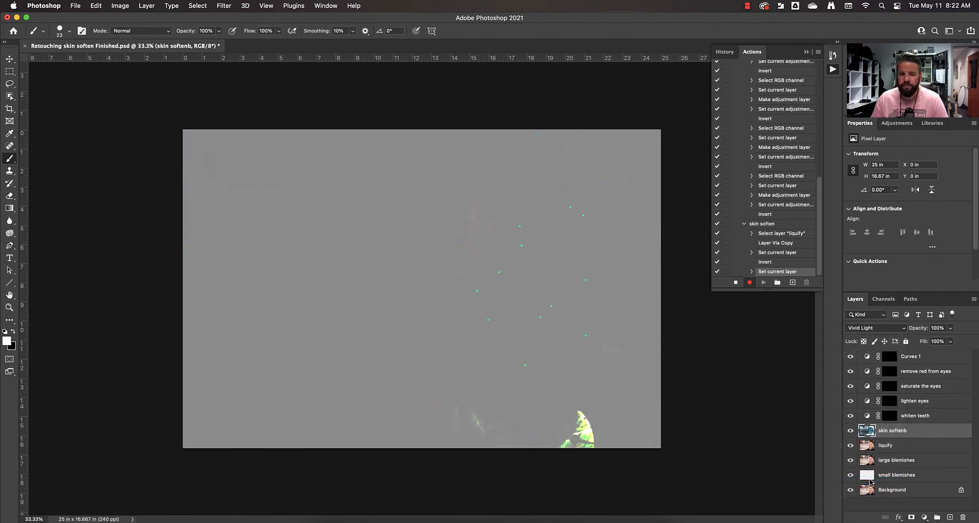
# Step: Apply a High Pass filter with a radius of 17.6 pixels to the skin softenb layer
pyautogui.click(226, 7)
pyautogui.moveTo(276, 206)
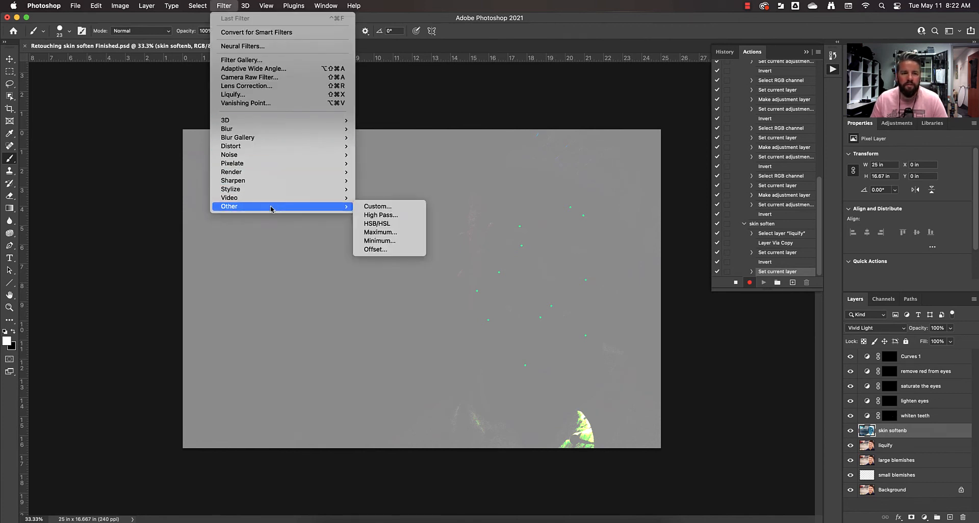
pyautogui.click(397, 217)
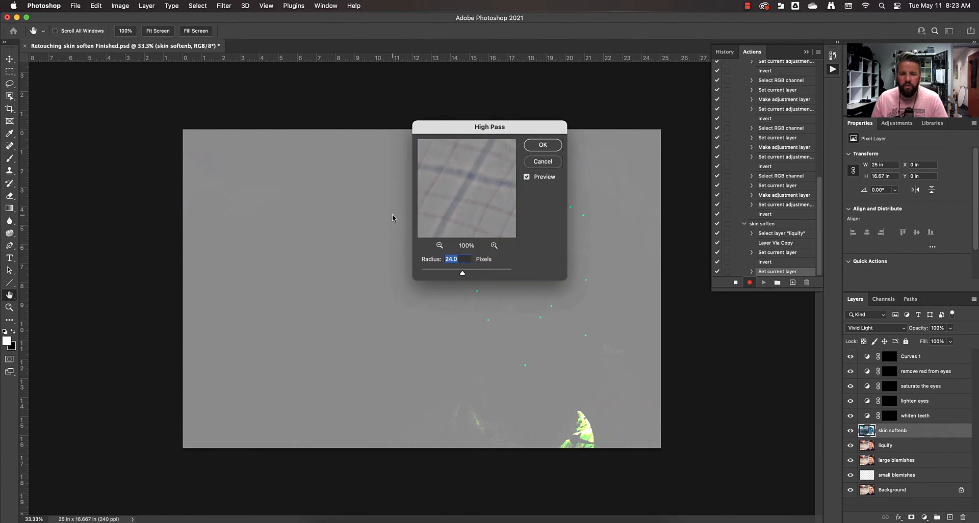
pyautogui.moveTo(485, 133); pyautogui.dragTo(384, 138)
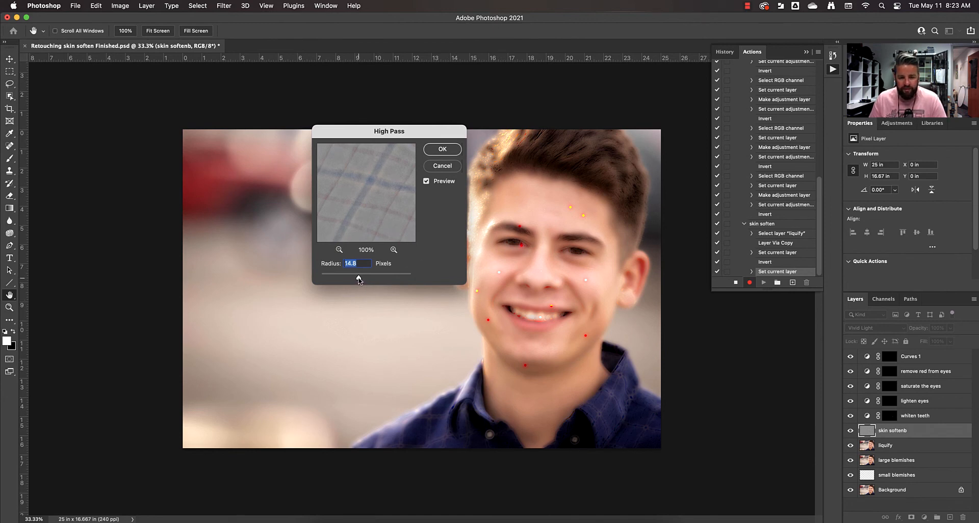
pyautogui.moveTo(358, 278); pyautogui.dragTo(361, 281)
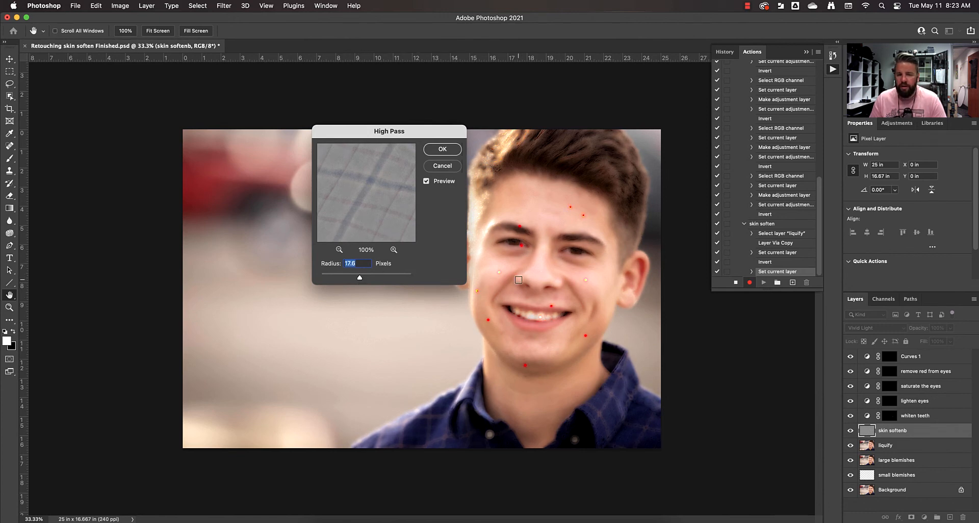
pyautogui.click(441, 149)
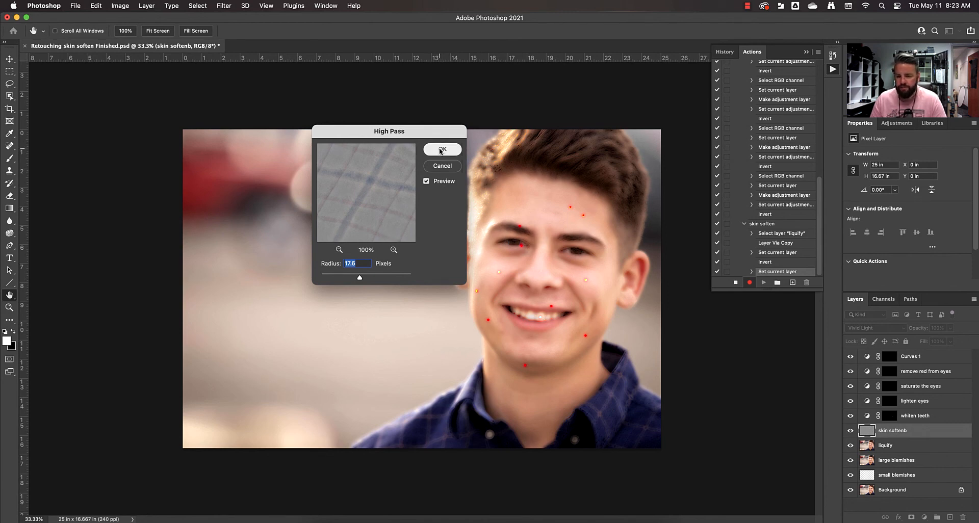
pyautogui.press('b')
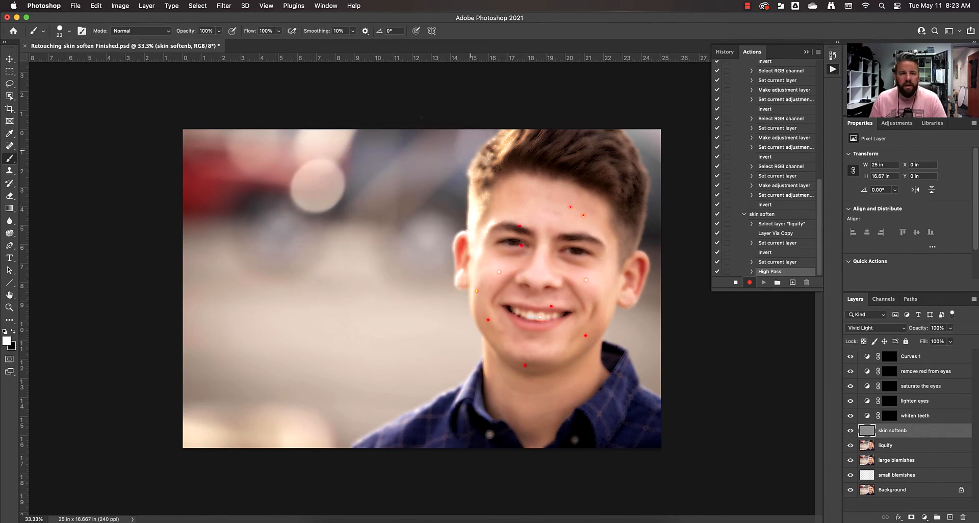
# Step: Apply a Gaussian Blur of 4.2 pixels to the skin softenb layer and give it an inverted black layer mask
pyautogui.click(223, 6)
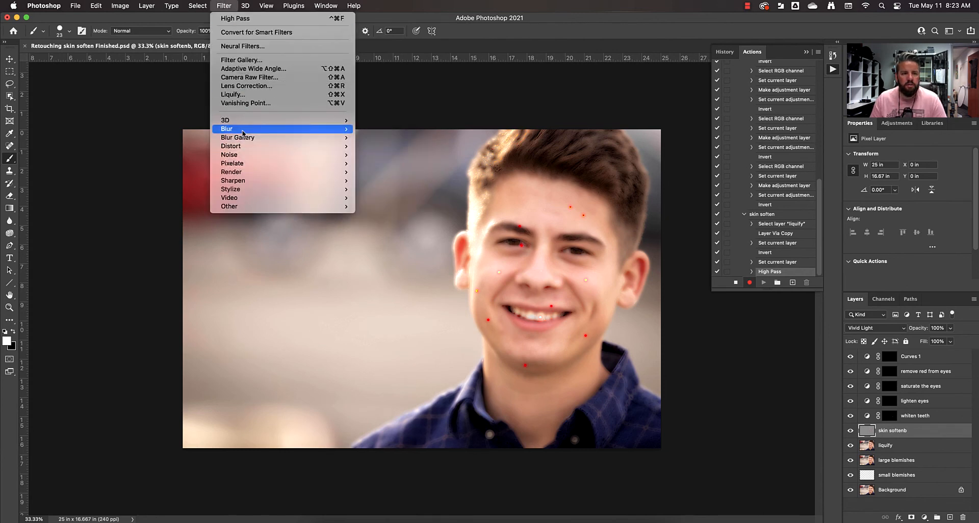
pyautogui.moveTo(242, 129)
pyautogui.click(386, 163)
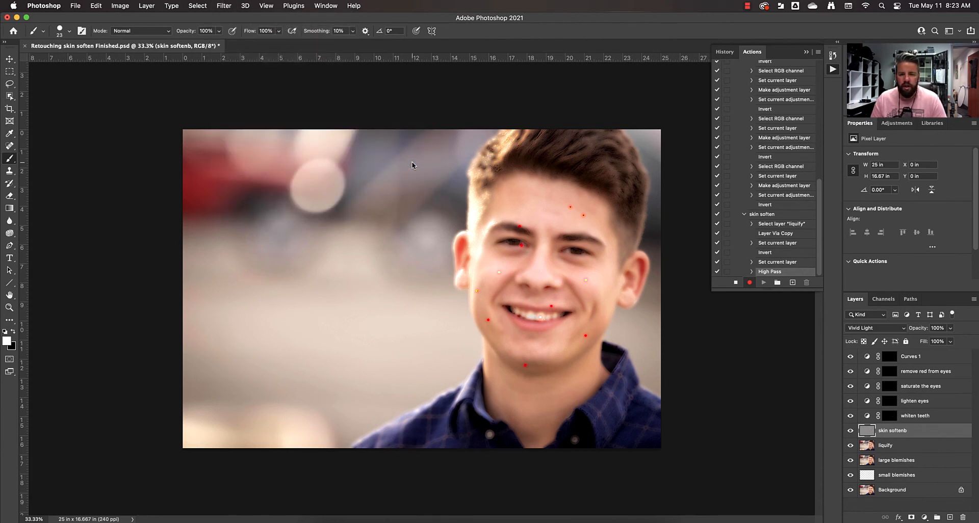
pyautogui.moveTo(317, 295); pyautogui.dragTo(313, 295)
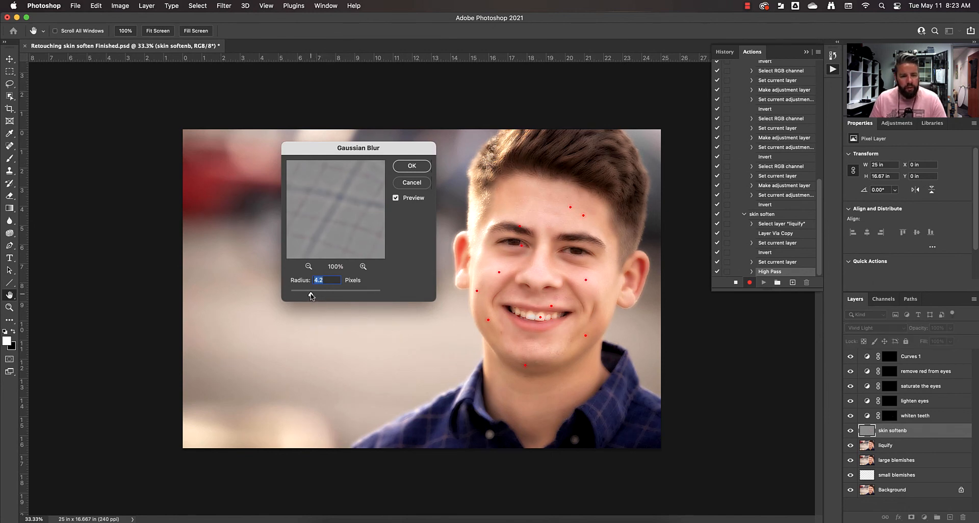
pyautogui.click(409, 167)
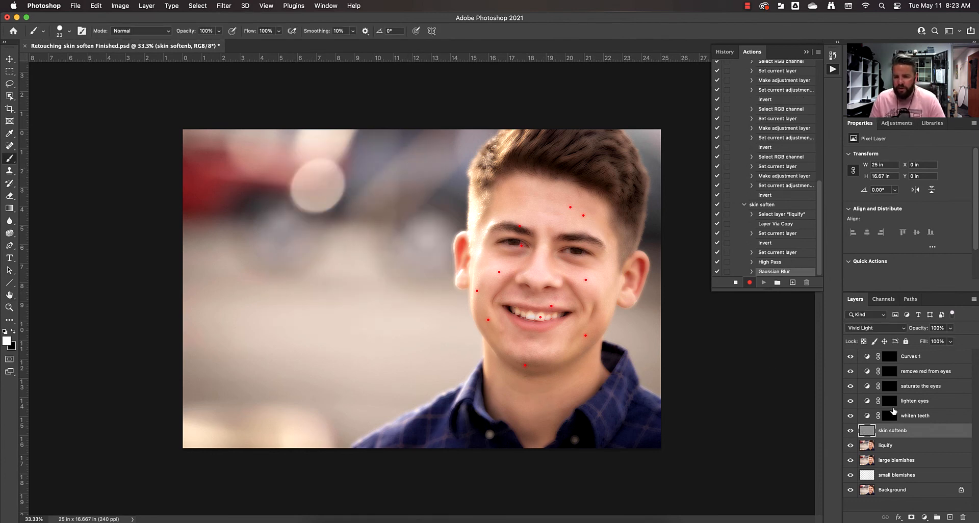
pyautogui.click(912, 517)
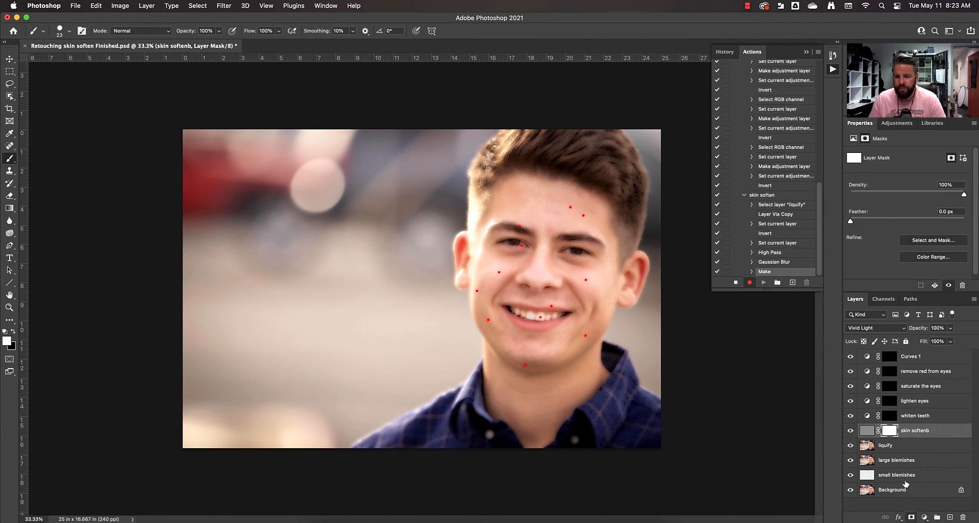
pyautogui.press('super+i')
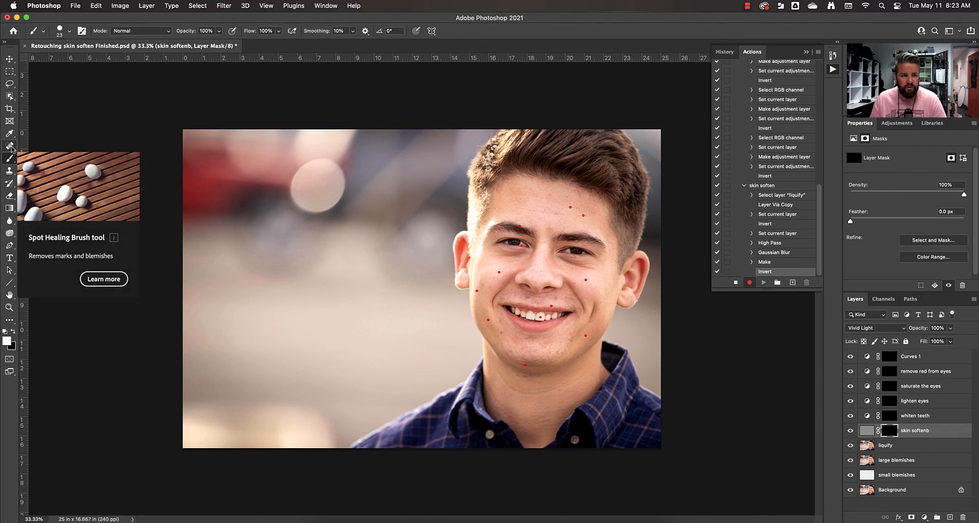
# Step: Record reselecting the Brush tool and resetting the color swatches, and stop recording the skin soften action
pyautogui.click(11, 147)
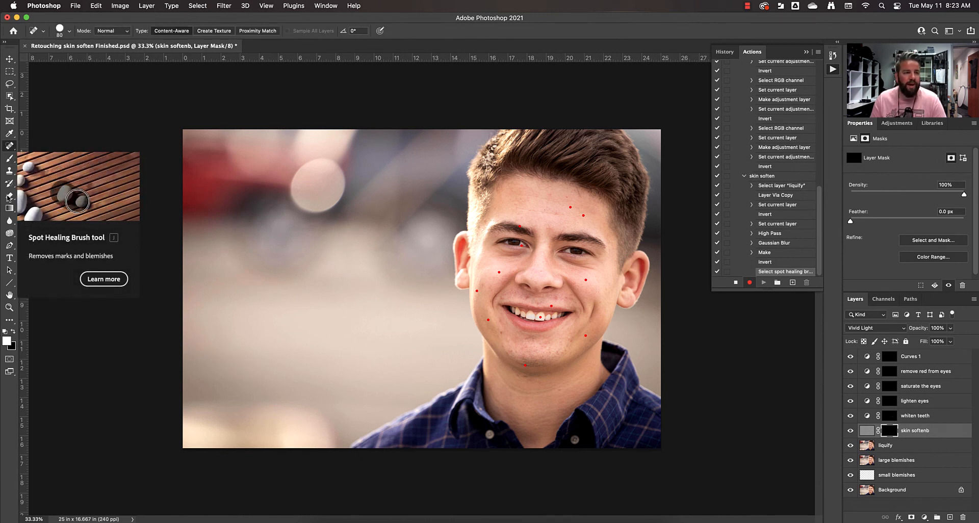
pyautogui.click(10, 159)
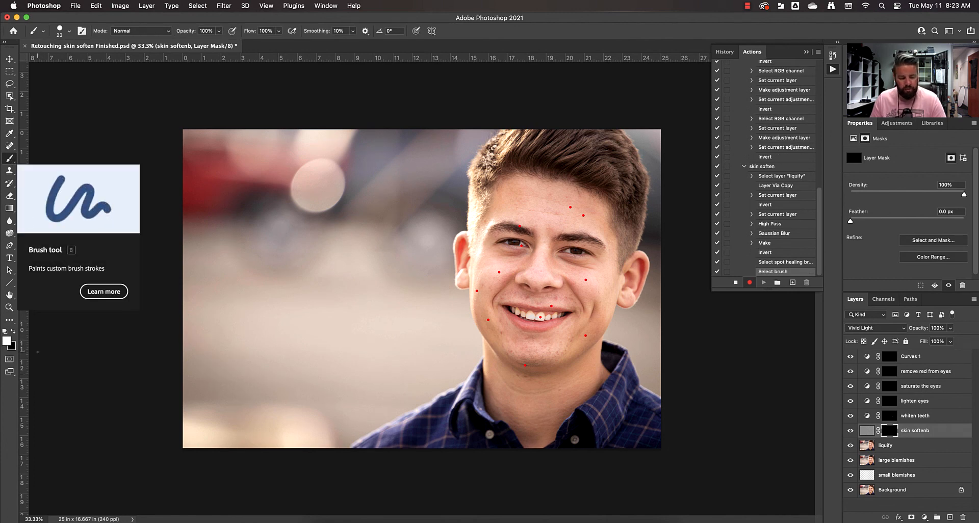
pyautogui.press('d')
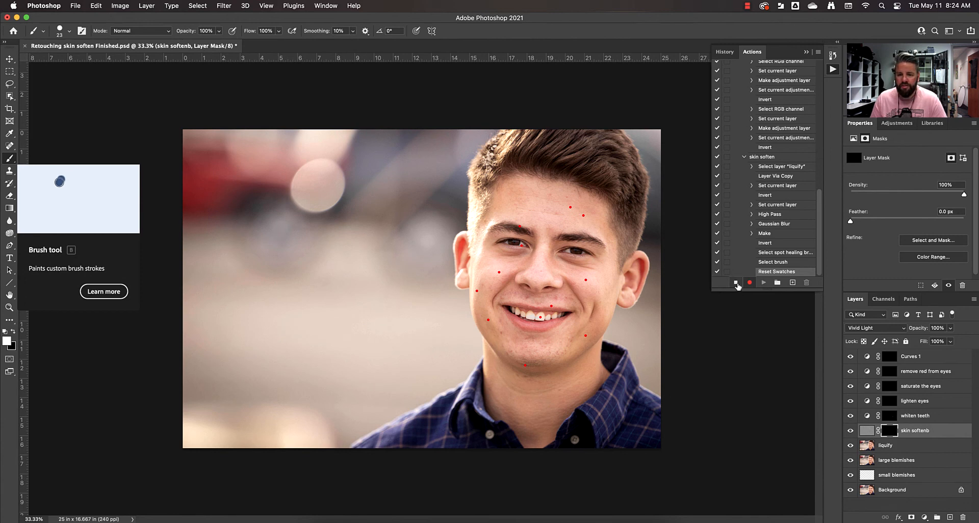
pyautogui.click(737, 285)
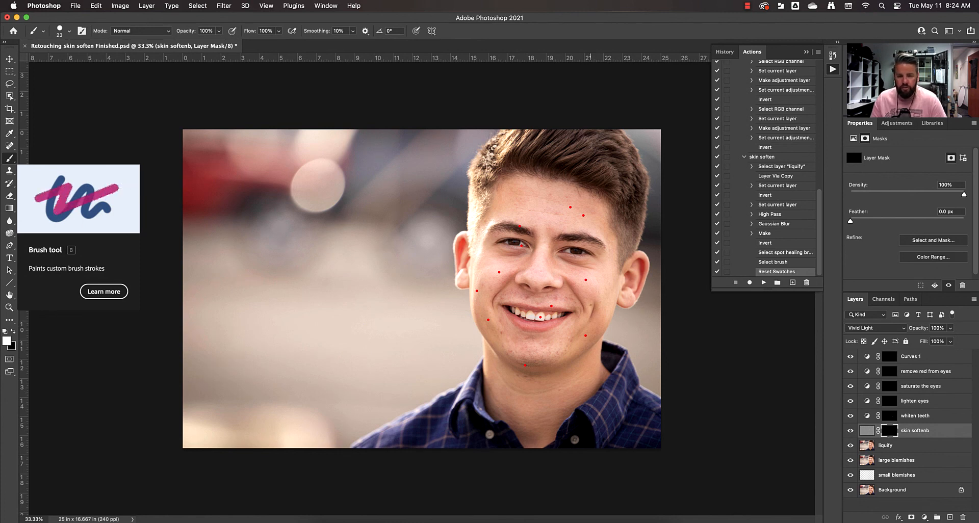
# Step: Enlarge the soft brush to 390 px and paint white over the facial skin on the skin softenb mask
pyautogui.moveTo(546, 303); pyautogui.dragTo(583, 308)
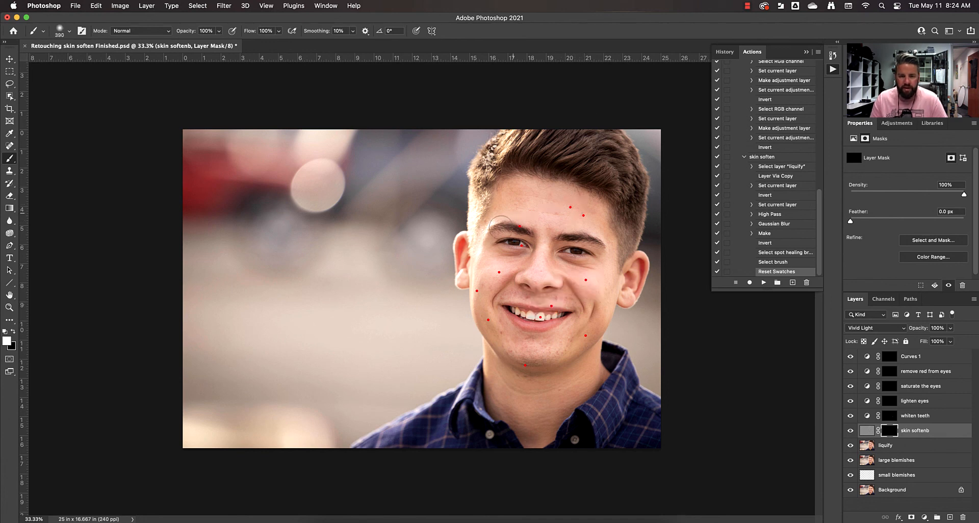
pyautogui.moveTo(501, 224)
pyautogui.mouseDown()
pyautogui.moveTo(551, 258)
pyautogui.moveTo(603, 246)
pyautogui.moveTo(585, 277)
pyautogui.moveTo(571, 273)
pyautogui.moveTo(632, 302)
pyautogui.mouseUp()
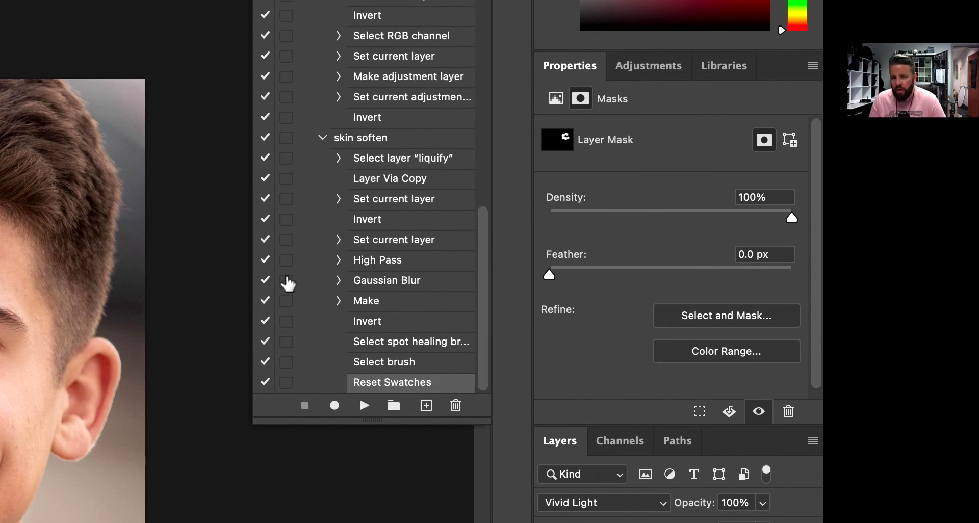
# Step: Make the skin soften action show its dialogs for the High Pass and Gaussian Blur steps
pyautogui.click(287, 260)
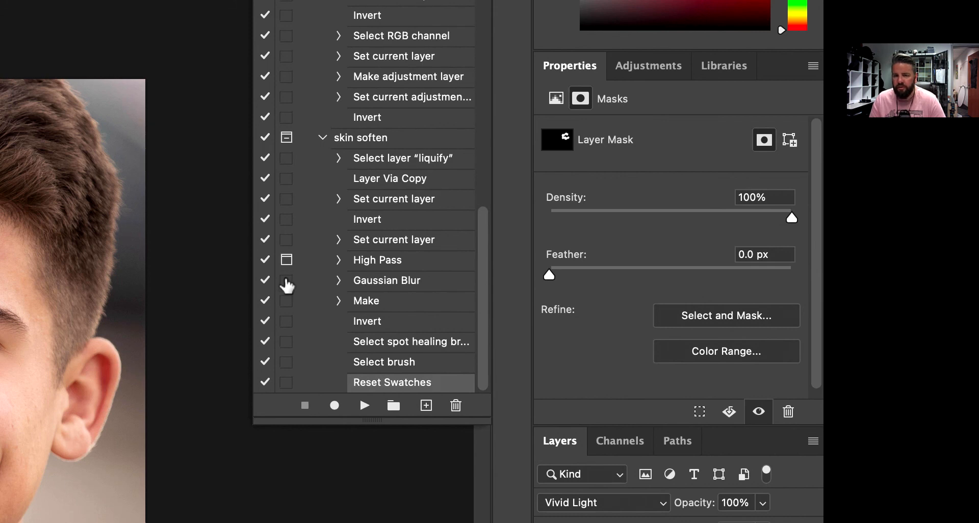
pyautogui.click(286, 280)
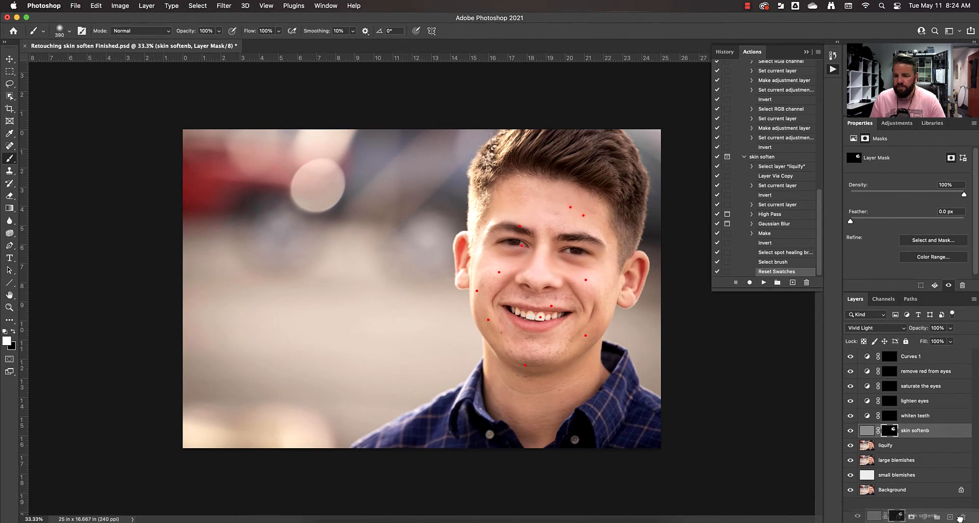
# Step: Delete the skin softenb layer and play the skin soften action on the liquify layer
pyautogui.moveTo(961, 519); pyautogui.dragTo(962, 518)
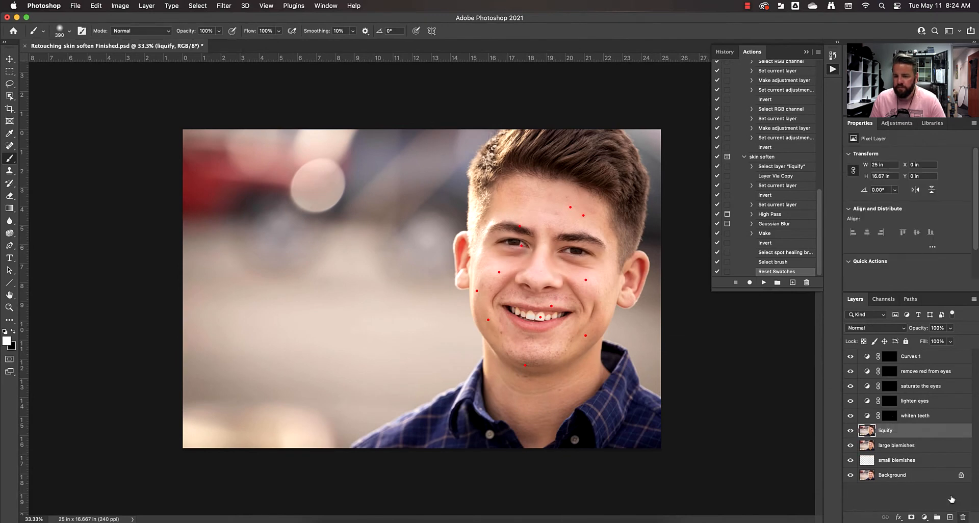
pyautogui.click(769, 158)
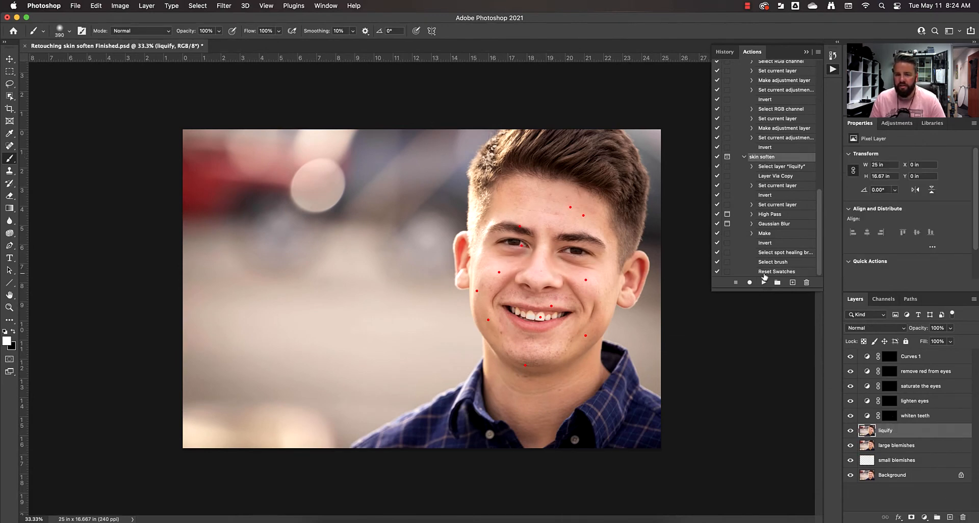
pyautogui.click(764, 282)
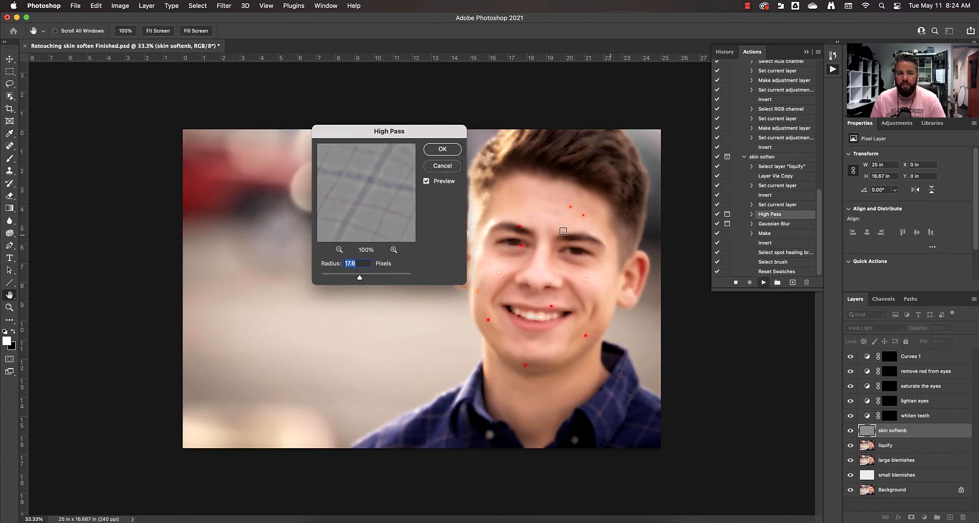
# Step: Confirm the running action's filters with a High Pass radius of 48.7 pixels and a Gaussian Blur radius of 20.4 pixels
pyautogui.moveTo(361, 279); pyautogui.dragTo(370, 280)
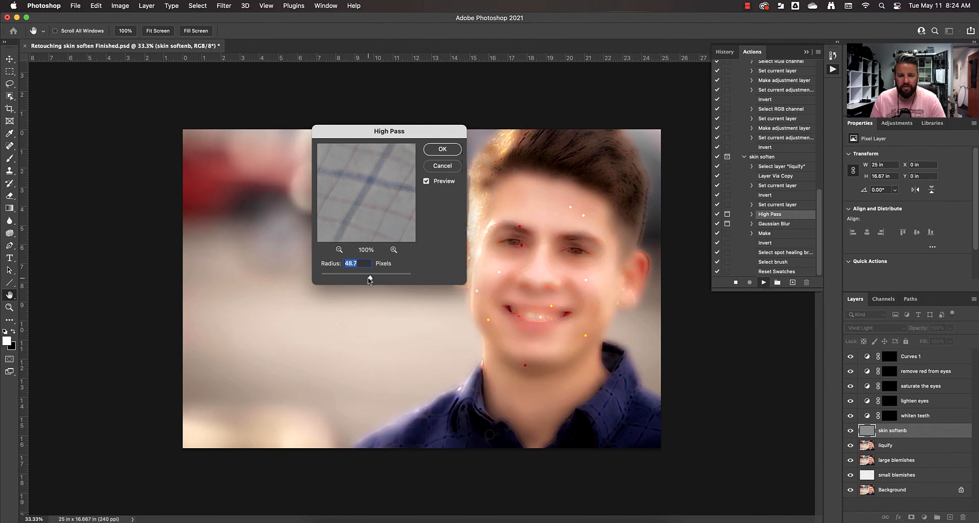
pyautogui.click(449, 150)
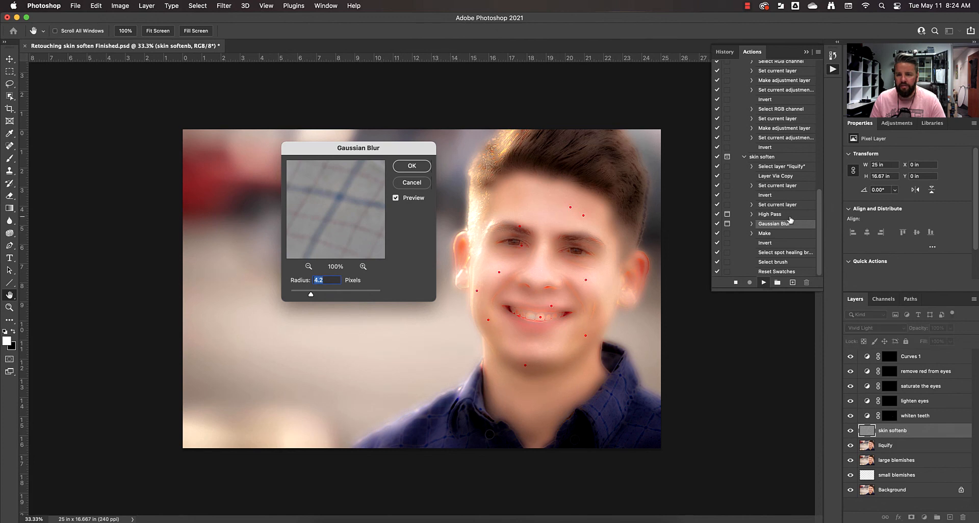
pyautogui.moveTo(312, 296); pyautogui.dragTo(330, 296)
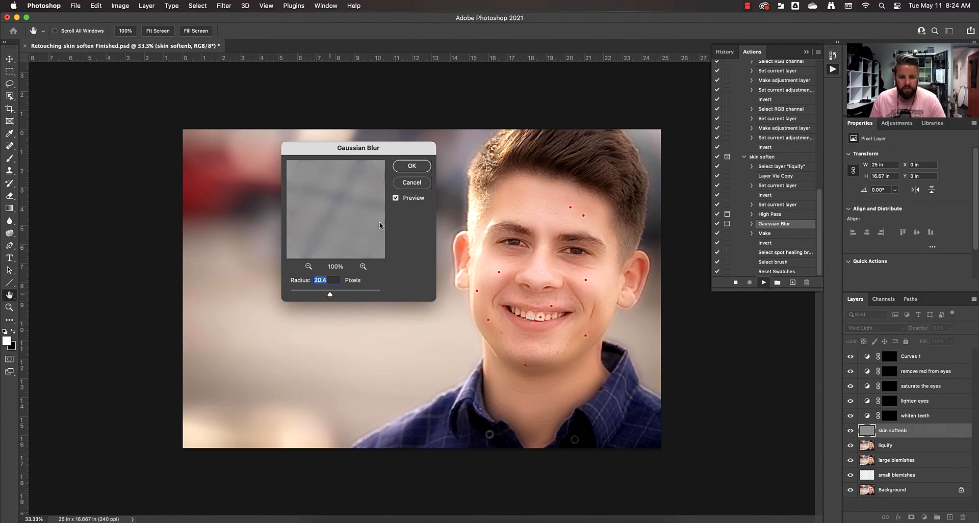
pyautogui.click(417, 166)
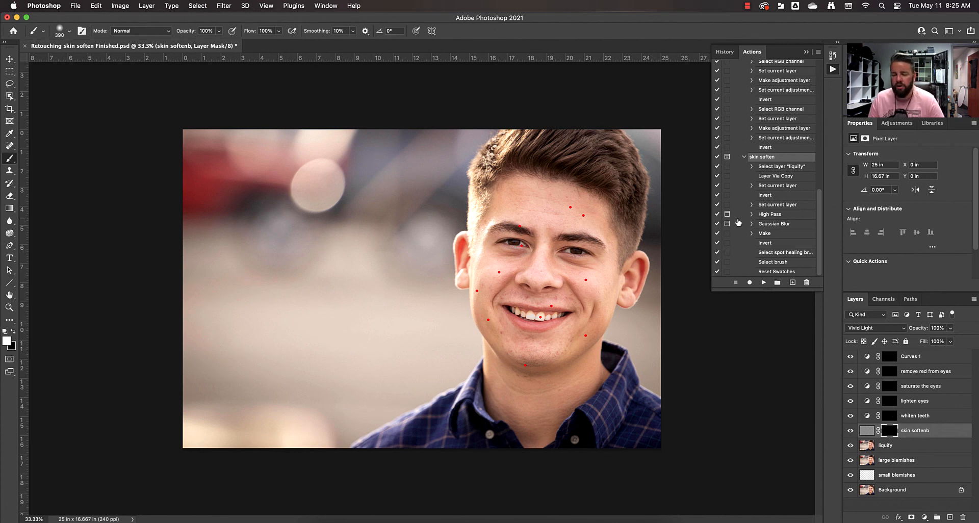
# Step: Delete every layer above the Background and play the Retouching action from the My Actions set
pyautogui.scroll(5, 760, 227)
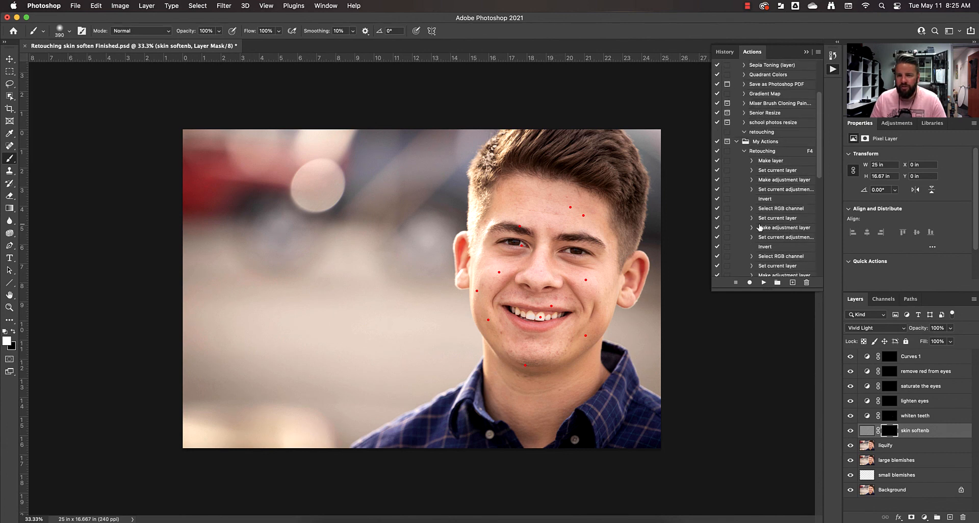
pyautogui.click(919, 356)
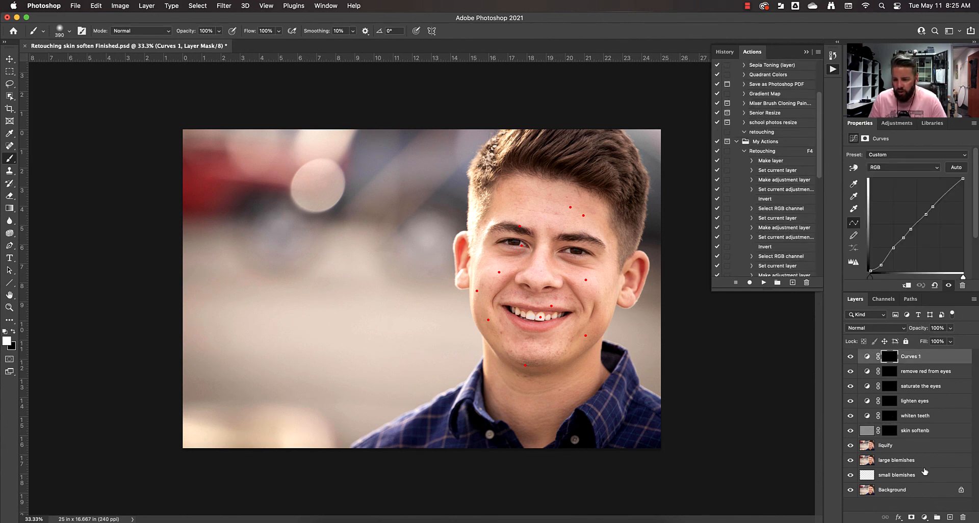
pyautogui.keyDown('shift'); pyautogui.click(923, 477); pyautogui.keyUp('shift')
pyautogui.moveTo(923, 477); pyautogui.dragTo(962, 518)
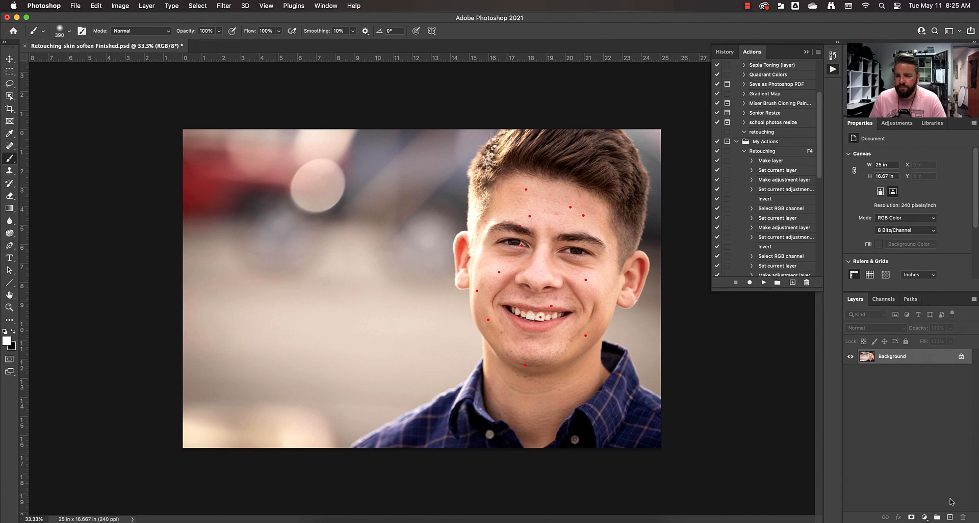
pyautogui.click(766, 152)
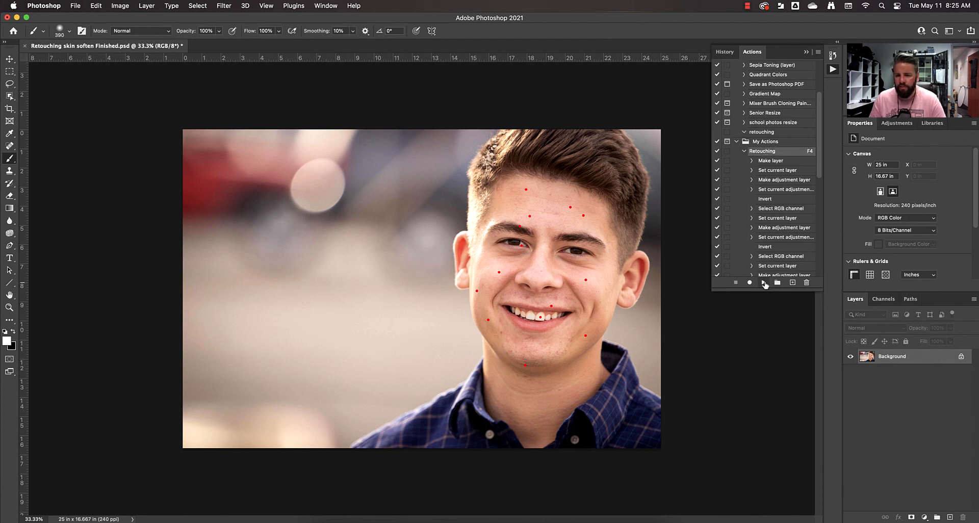
pyautogui.click(765, 284)
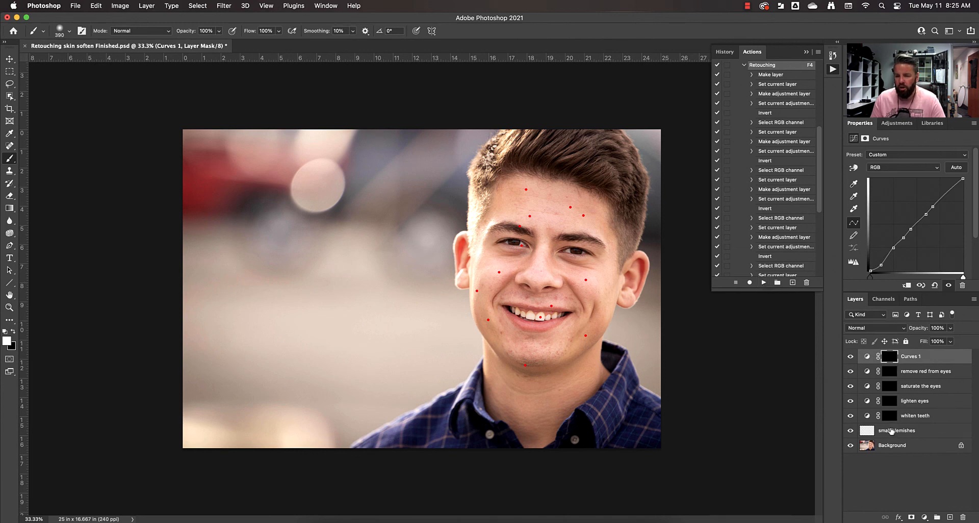
# Step: Remove the four red spots on the forehead with the Spot Healing Brush on the small blemishes layer
pyautogui.click(891, 433)
pyautogui.press('j')
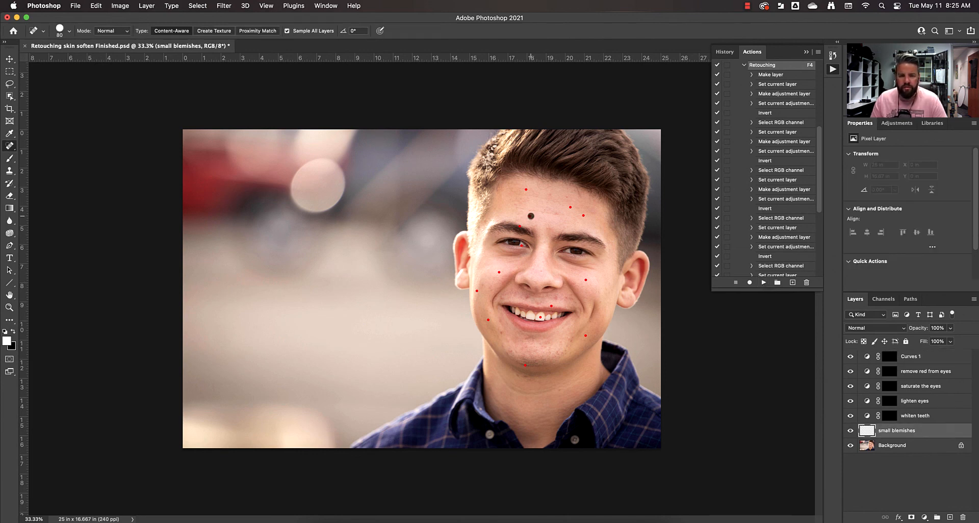
pyautogui.click(531, 216)
pyautogui.click(570, 208)
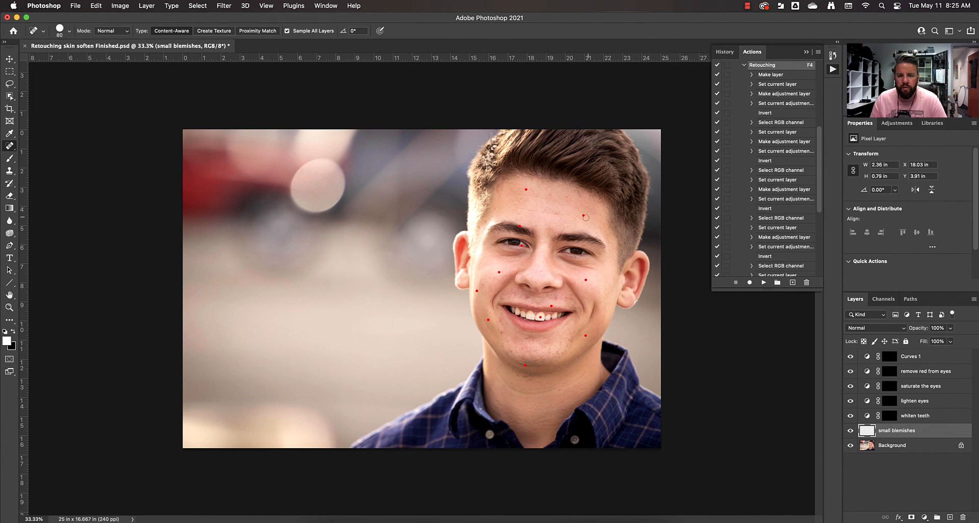
pyautogui.click(584, 215)
pyautogui.click(526, 190)
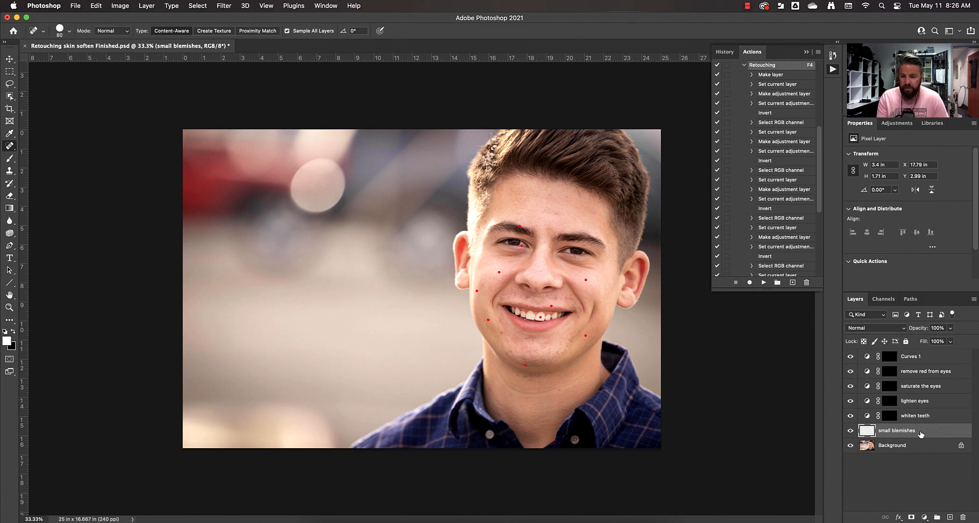
# Step: Stamp the visible image onto a new layer above small blemishes and name it large blemishes
pyautogui.press('super+alt+shift+e')
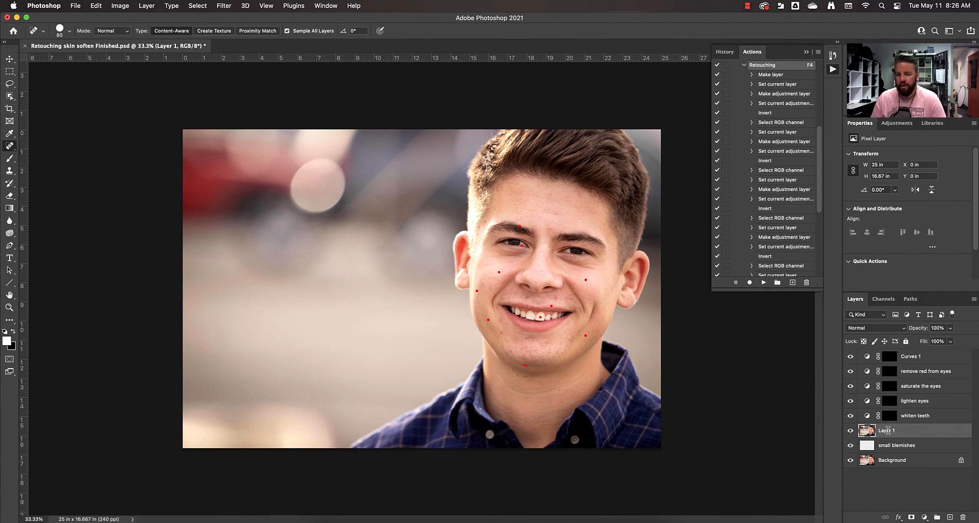
pyautogui.press('BackSpace')
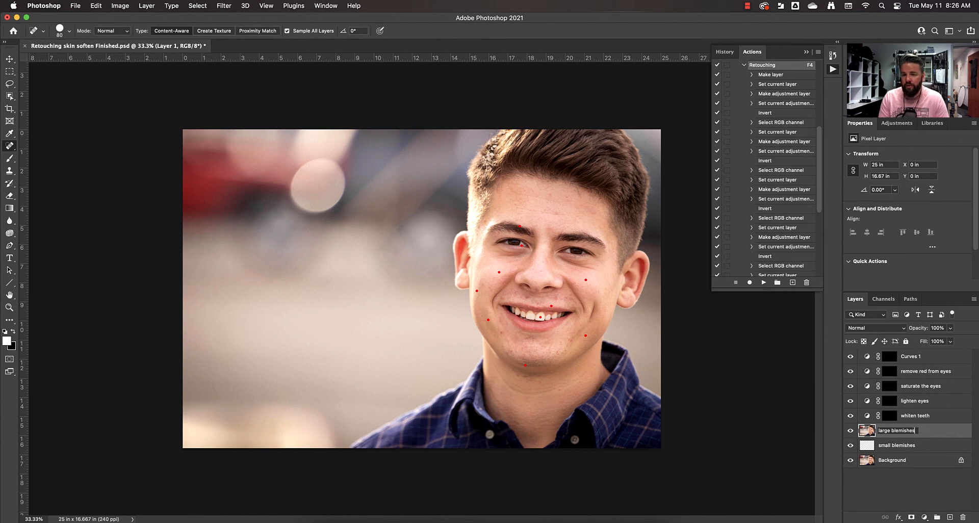
pyautogui.write('large blemishes')
pyautogui.press('Return')
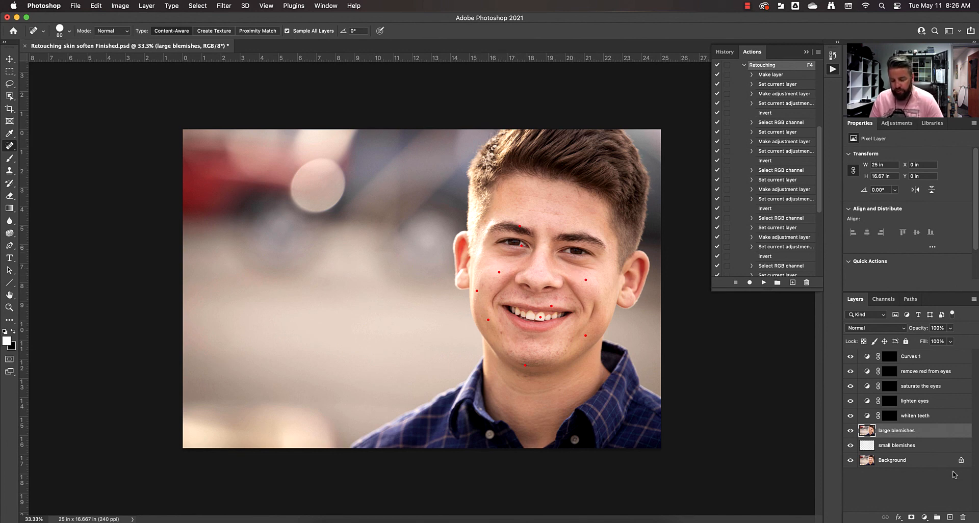
# Step: Duplicate the large blemishes layer and rename the copy liquify
pyautogui.press('super+j')
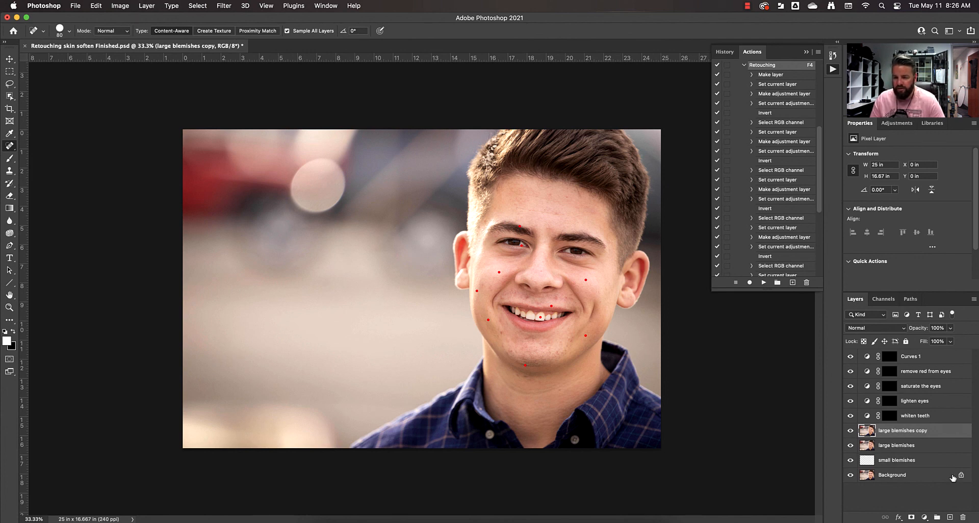
pyautogui.doubleClick(906, 431)
pyautogui.write('liqu')
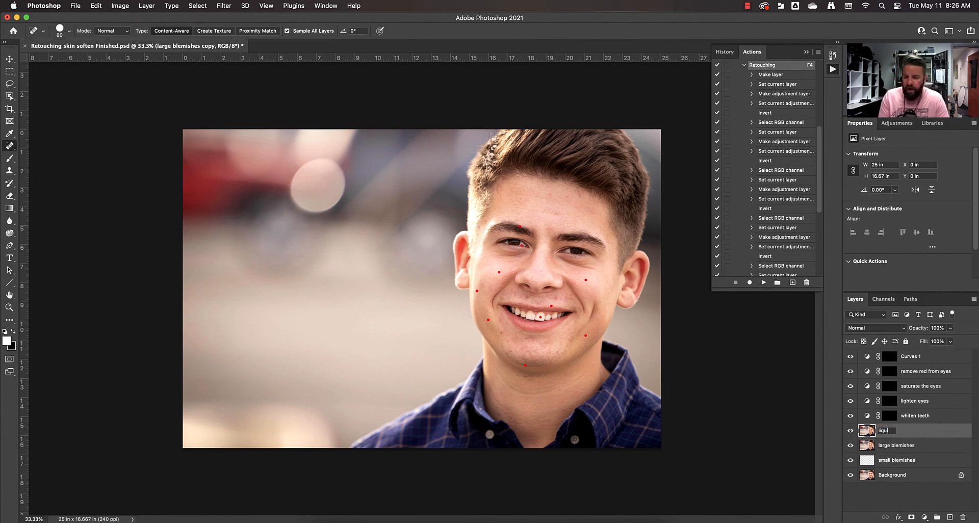
pyautogui.write('ify')
pyautogui.press('Return')
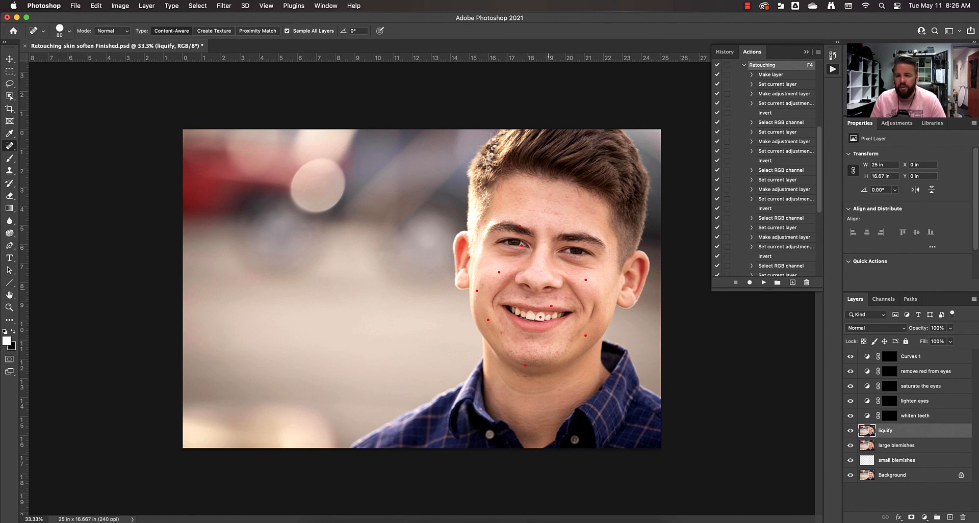
# Step: Play the skin soften action on the liquify layer
pyautogui.scroll(-5, 775, 214)
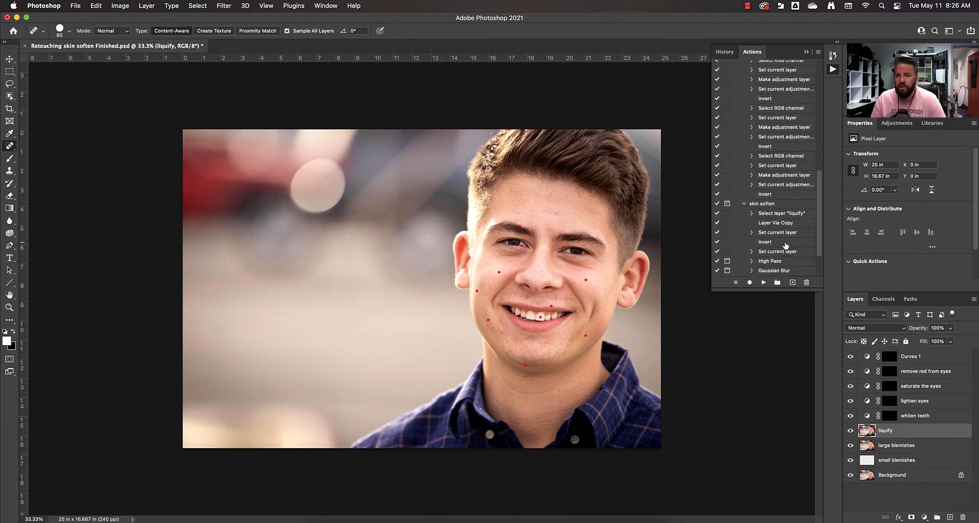
pyautogui.click(763, 159)
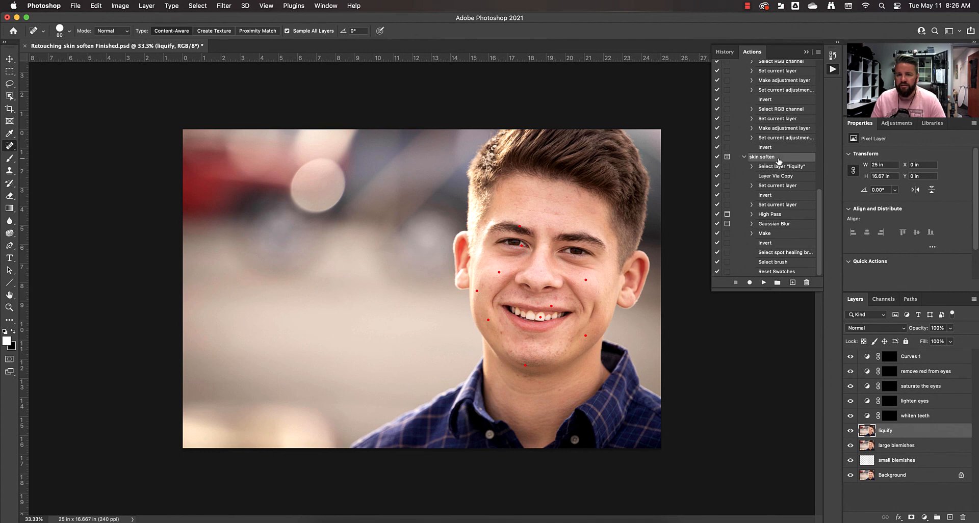
pyautogui.click(761, 282)
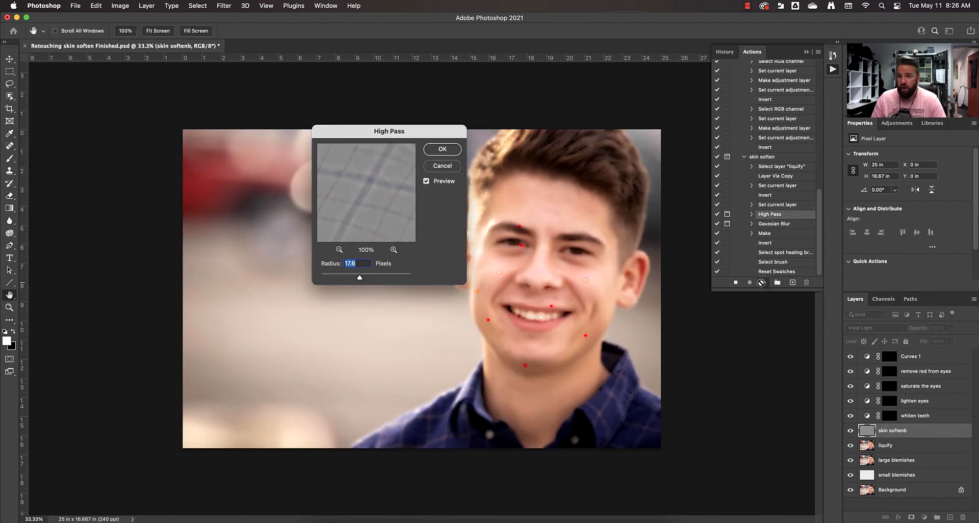